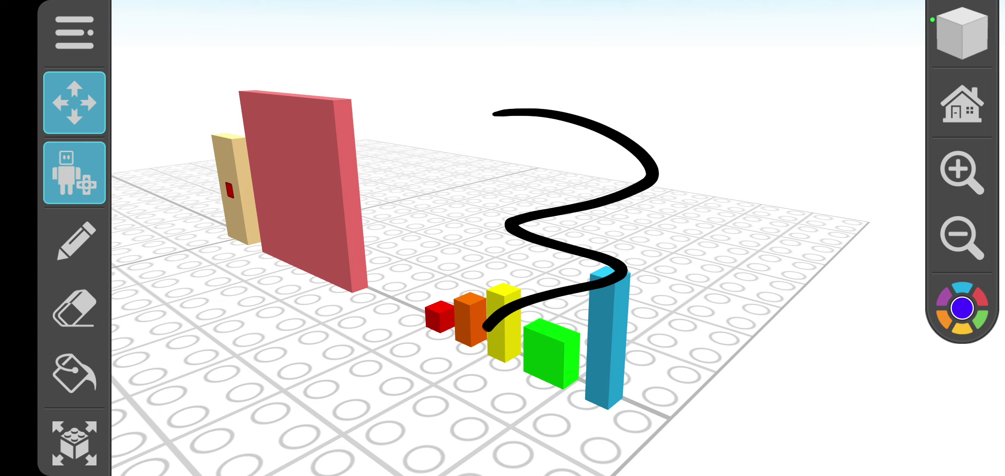
Orbit the view to a more frontal angle on the five rainbow bricks and pink slab
left_click_drag(628, 235, 471, 235)
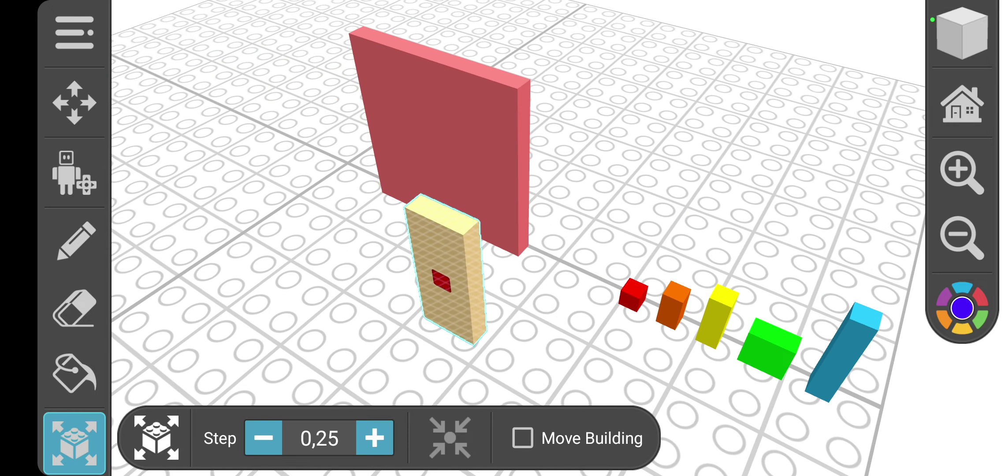
Slide the tan block across the baseplate, looking down on it from above
left_click_drag(443, 271, 533, 251)
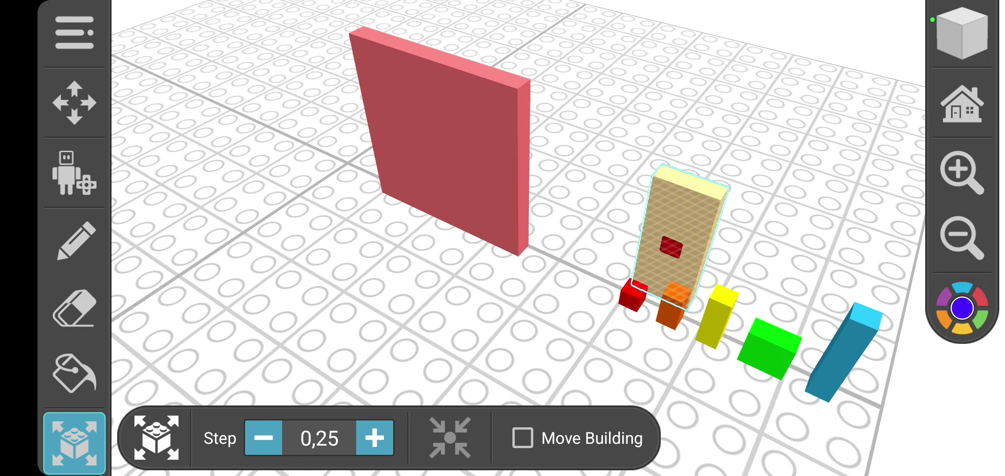
left_click(530, 251)
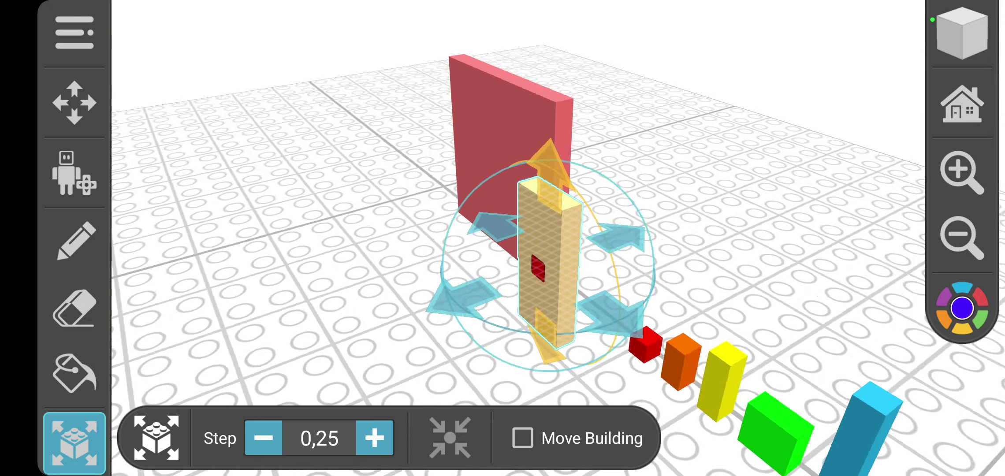
left_click_drag(706, 157, 707, 354)
mouse_move(785, 118)
left_mouse_down()
mouse_move(769, 141)
mouse_move(785, 314)
left_mouse_up()
left_click(74, 102)
left_click_drag(785, 118, 628, 118)
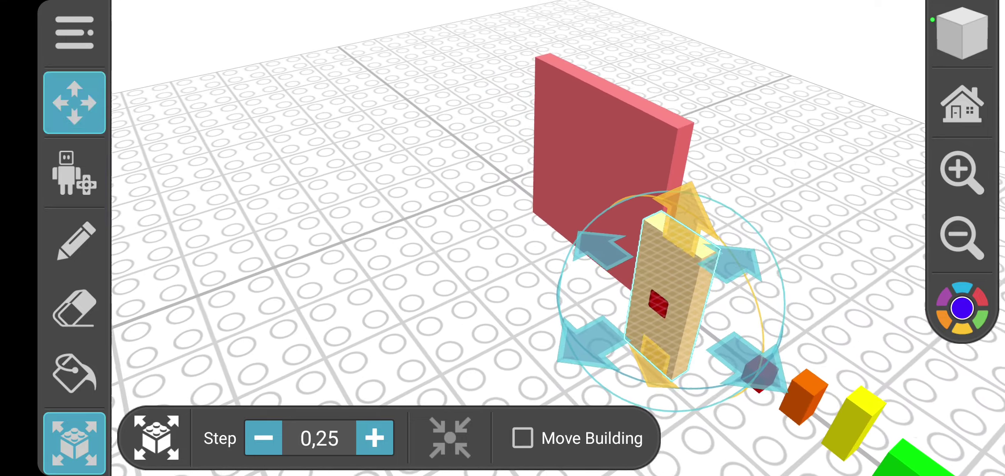
left_click(313, 236)
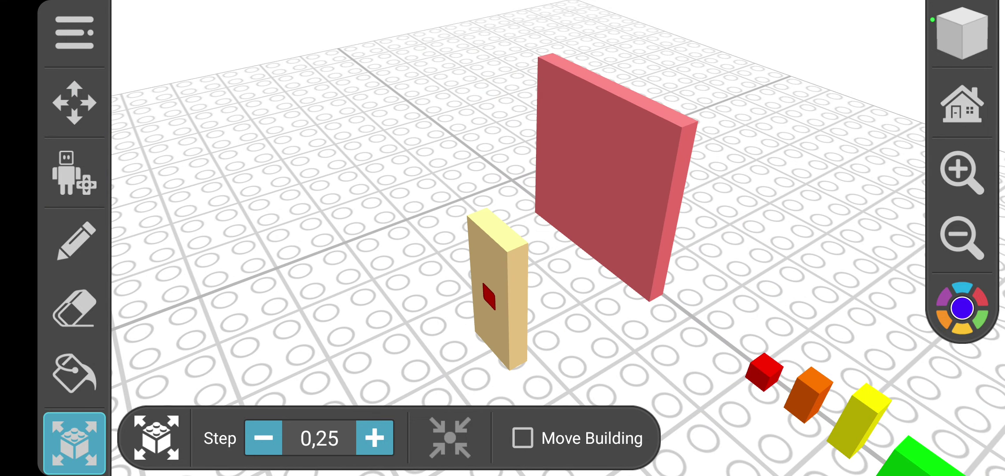
Face the red wall, reselect the tan block and pan toward the small bricks
left_click_drag(785, 157, 628, 157)
left_click(510, 142)
left_click(439, 259)
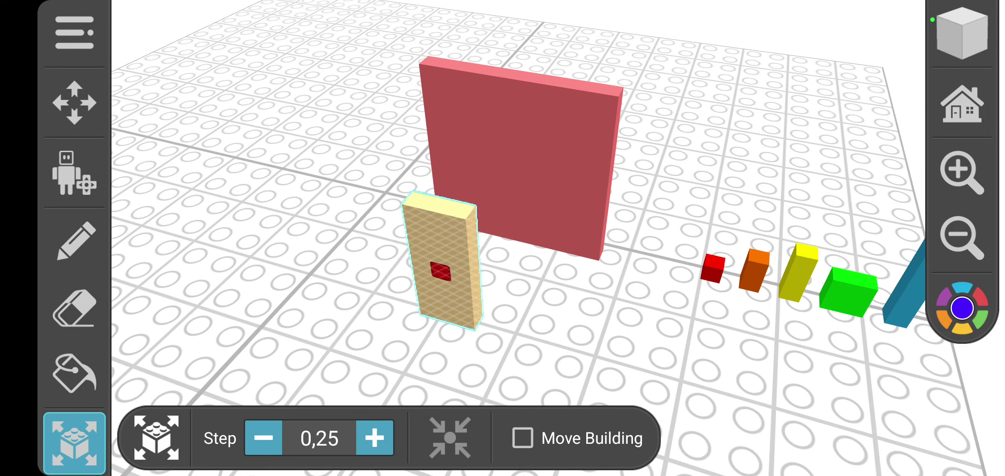
left_click_drag(785, 157, 550, 118)
left_click_drag(706, 156, 549, 157)
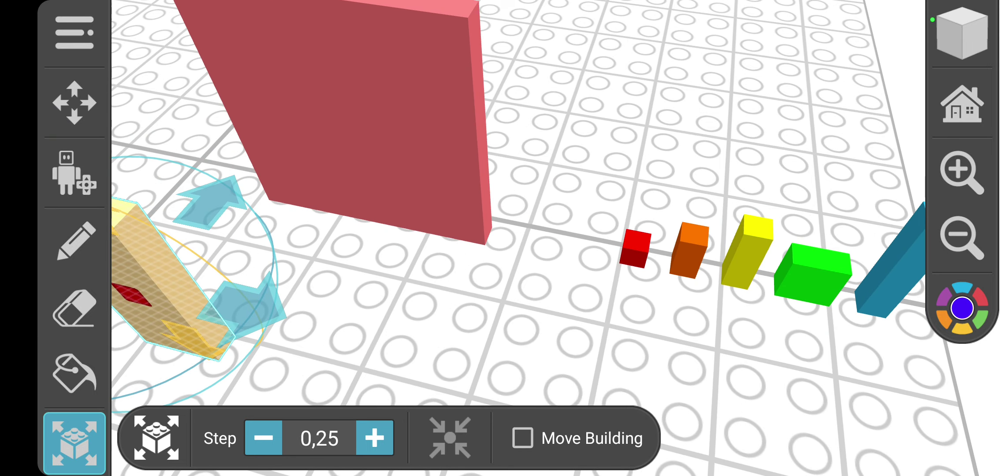
left_click_drag(706, 117, 628, 117)
Pull the small red brick toward the red wall and pick the orange brick
left_click(640, 232)
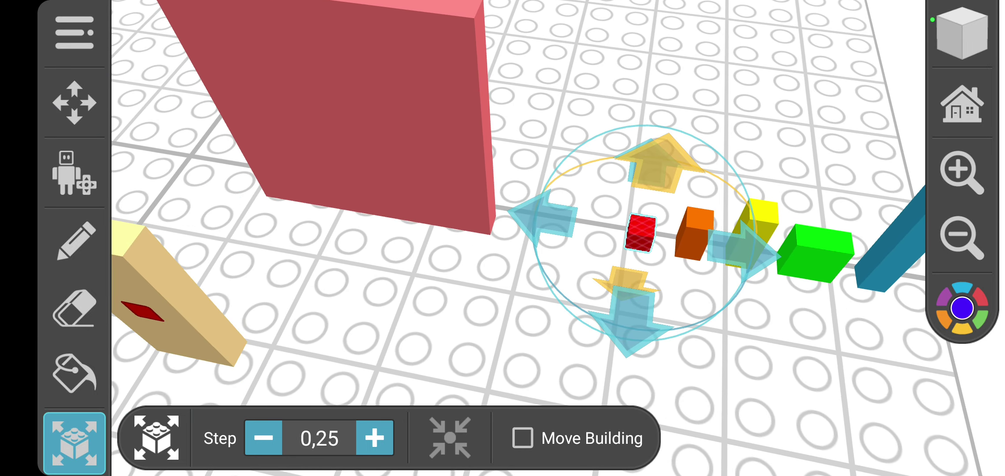
left_click_drag(639, 232, 486, 236)
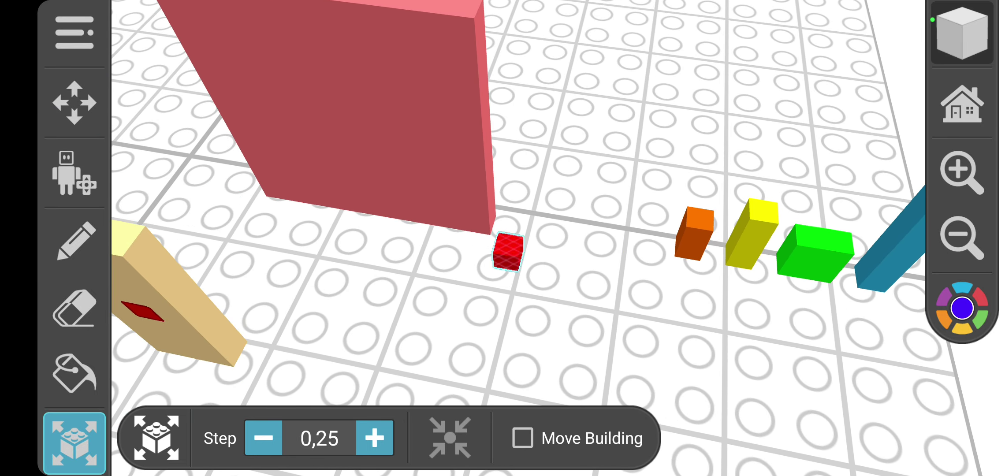
left_click(75, 443)
left_click(572, 330)
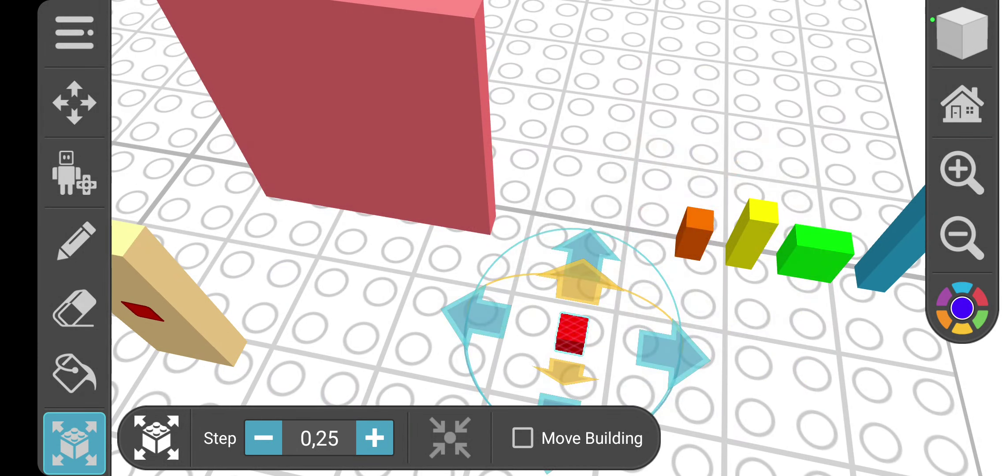
left_click(695, 232)
Move the tan block in front of the red wall
left_click_drag(393, 274, 471, 259)
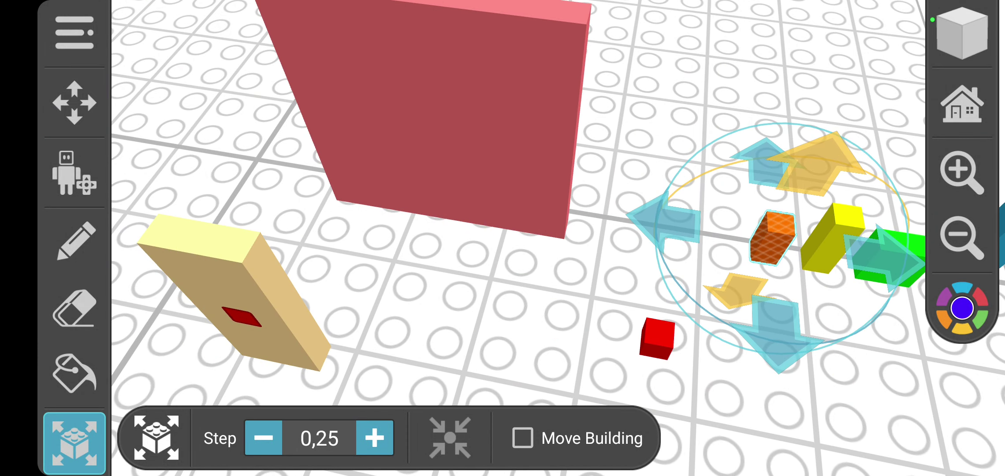
left_click_drag(236, 290, 392, 267)
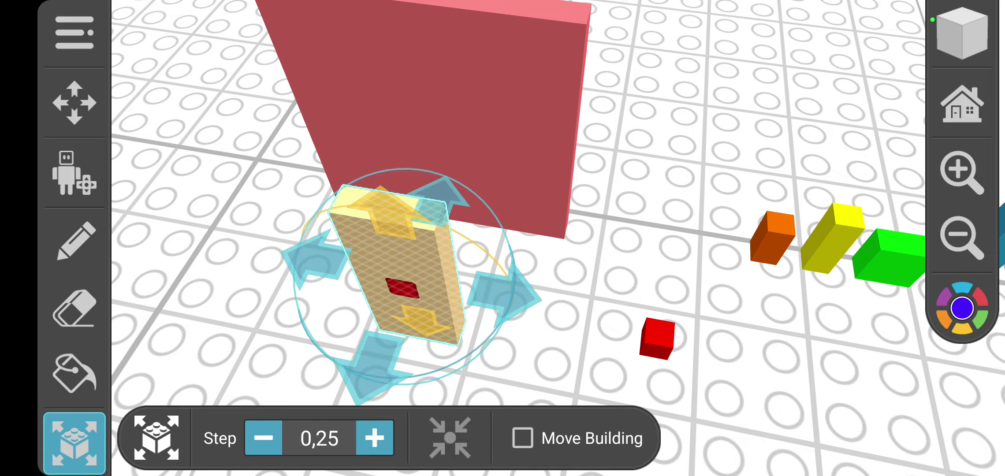
left_click_drag(628, 236, 628, 117)
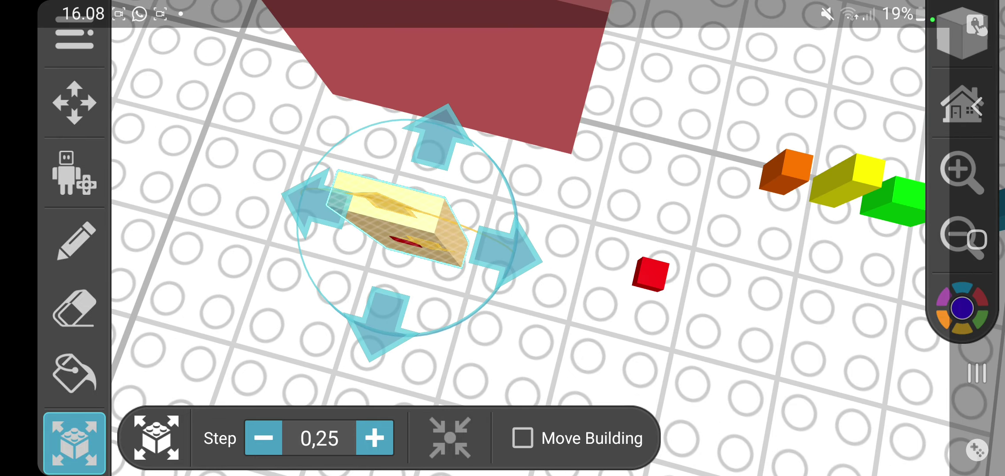
left_click_drag(550, 236, 549, 354)
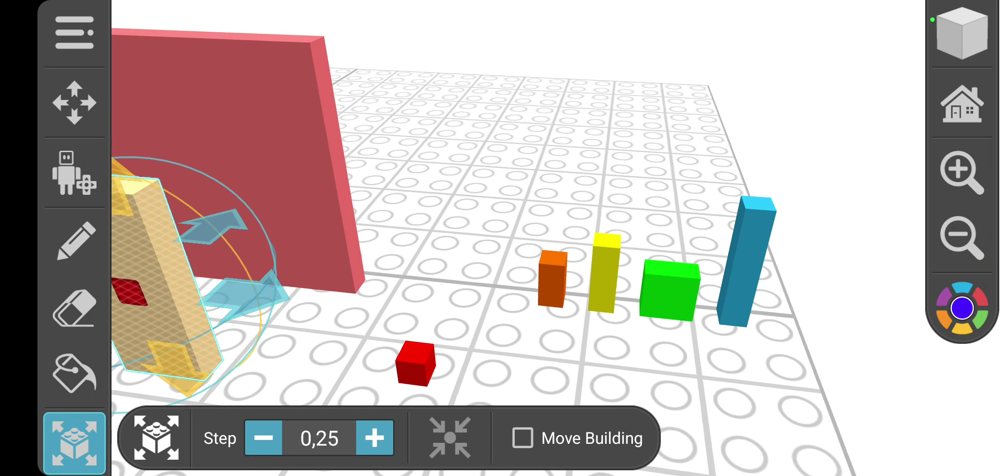
Rotate the tan block, then shift it toward the left
left_click(523, 338)
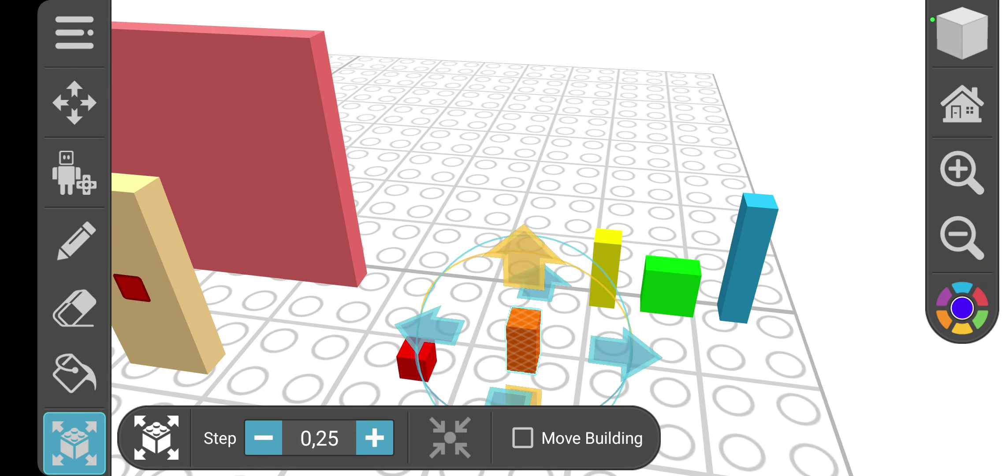
left_click_drag(392, 197, 471, 142)
left_click(74, 279)
left_click(227, 212)
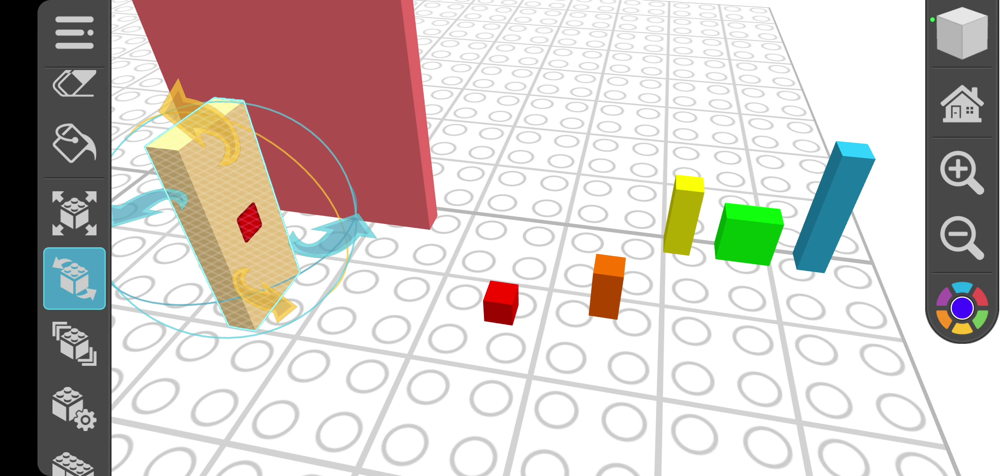
left_click(75, 213)
left_click(75, 450)
left_click(227, 212)
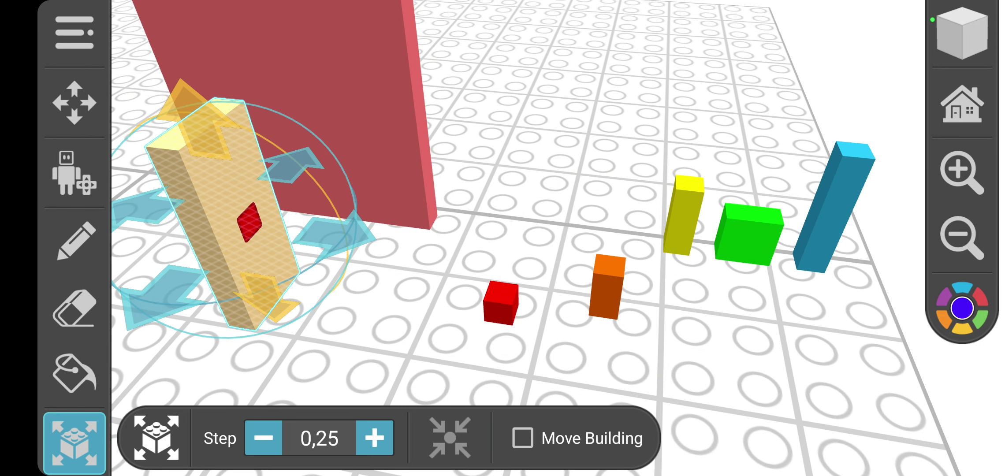
left_click_drag(228, 212, 118, 259)
Move the yellow brick forward and the green brick beside orange, with Step set to 1
left_click(683, 216)
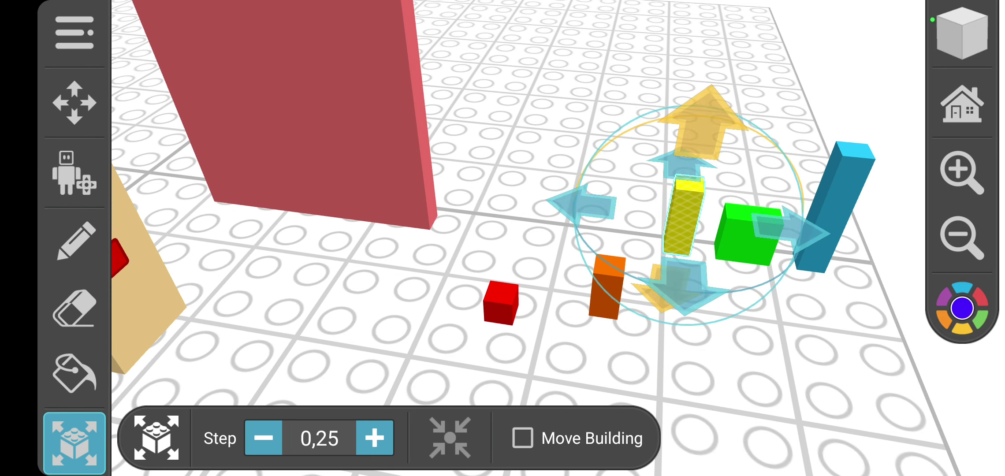
left_click_drag(683, 216, 651, 349)
left_click(748, 234)
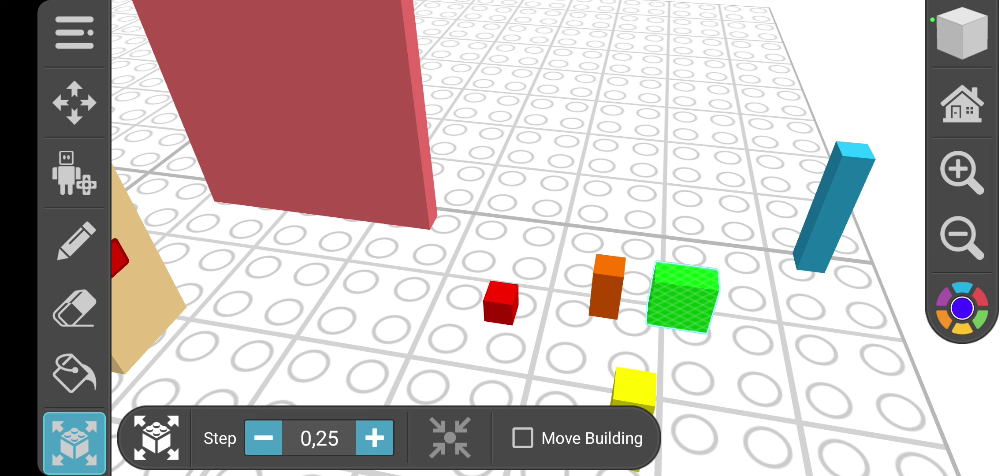
left_click_drag(748, 234, 683, 298)
scroll(74, 275, "down", 3)
left_click(74, 245)
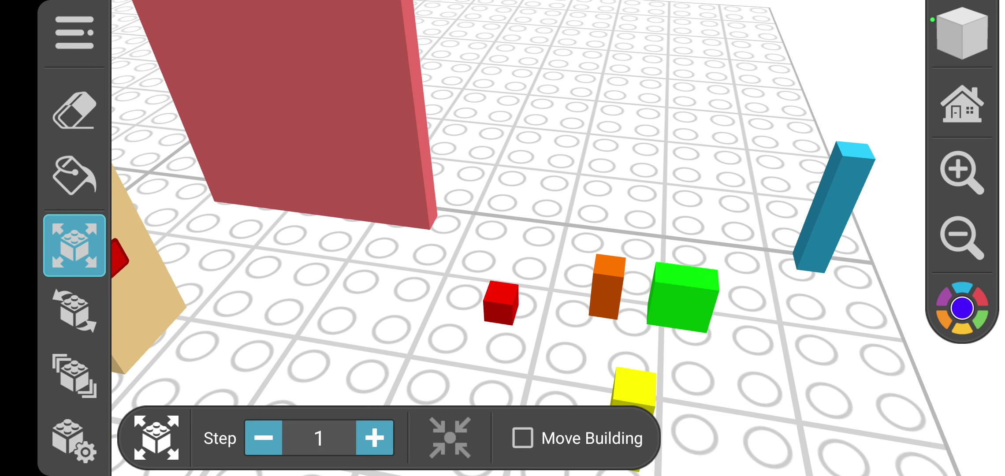
Move the blue brick down near the yellow brick and view it from above
left_click_drag(832, 204, 758, 369)
left_click(758, 369)
left_click(471, 157)
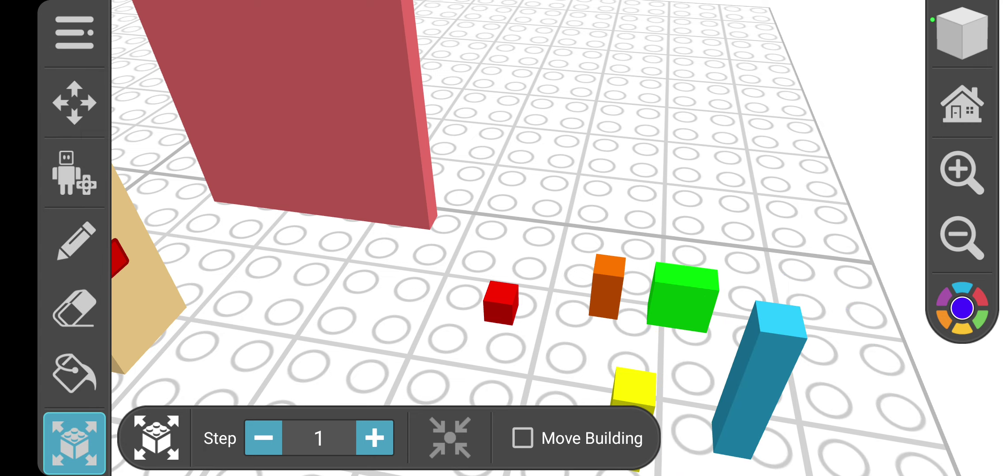
mouse_move(503, 157)
left_mouse_down()
mouse_move(503, 275)
mouse_move(503, 118)
left_mouse_up()
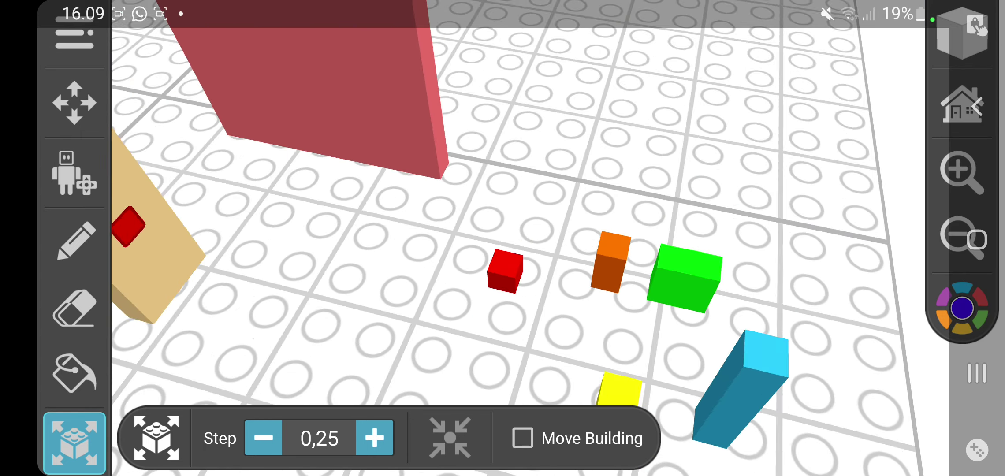
Select the tan block at horizon level and delete it
left_click_drag(503, 314, 502, 117)
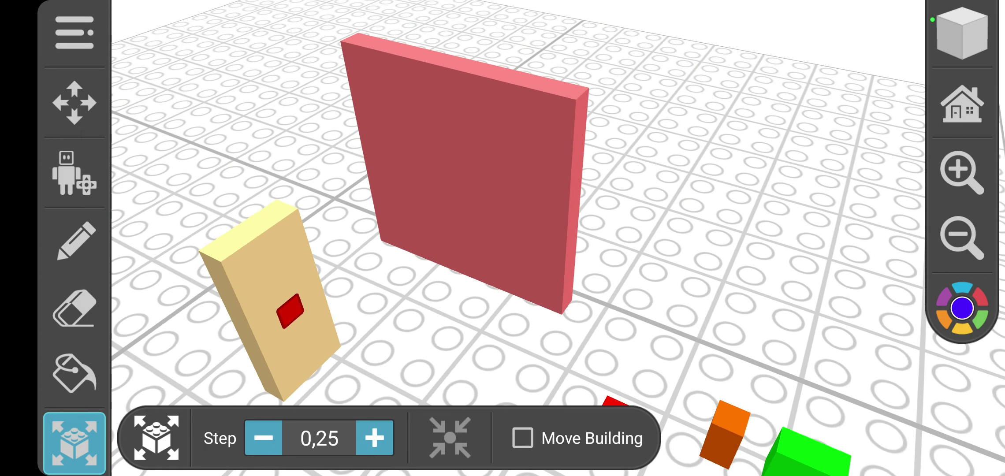
left_click_drag(502, 236, 393, 236)
left_click(354, 212)
mouse_move(502, 157)
left_mouse_down()
mouse_move(502, 315)
mouse_move(503, 197)
left_mouse_up()
left_click(74, 173)
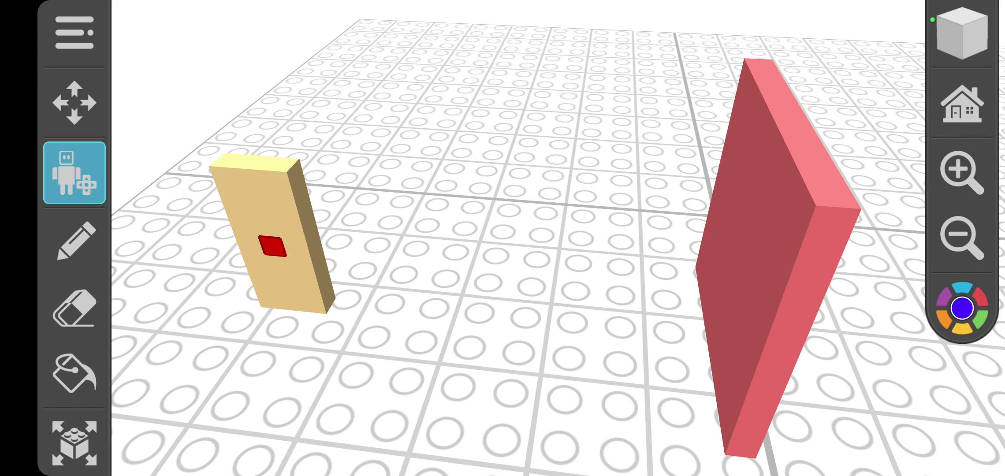
left_click(75, 442)
left_click(271, 228)
key("Delete")
Walk through the scene at ground level with a smaller step, then leave walk mode
left_click(74, 442)
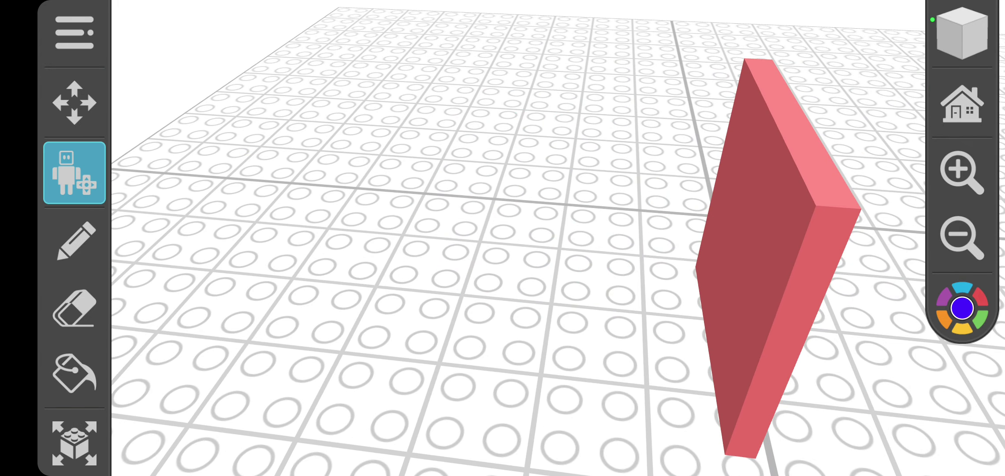
left_click(74, 172)
mouse_move(502, 236)
left_mouse_down()
mouse_move(502, 157)
mouse_move(503, 236)
left_mouse_up()
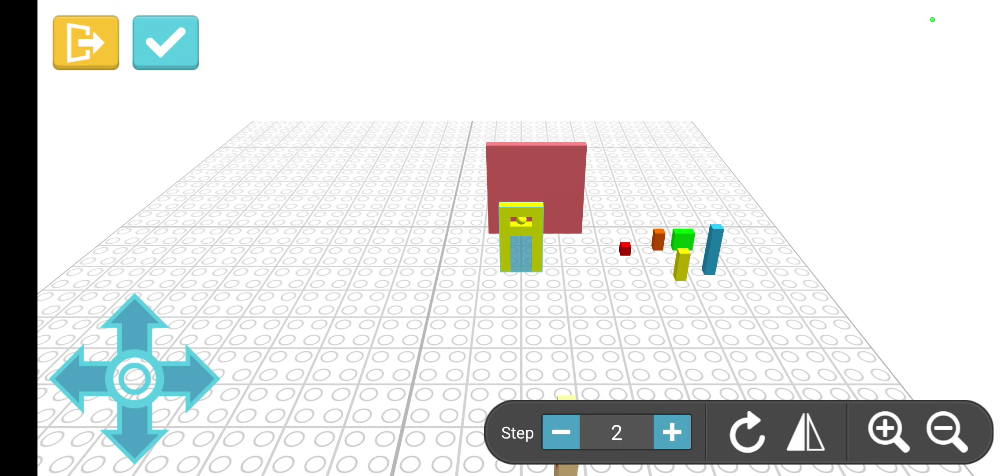
left_click(560, 432)
left_click(164, 43)
Slide the yellow door piece beside the tan brick with Move Building enabled
left_click(74, 442)
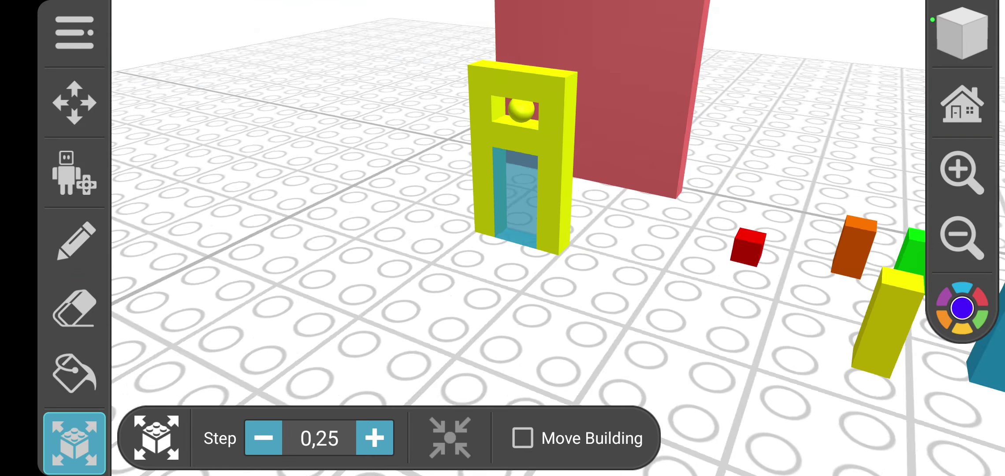
left_click_drag(502, 275, 707, 236)
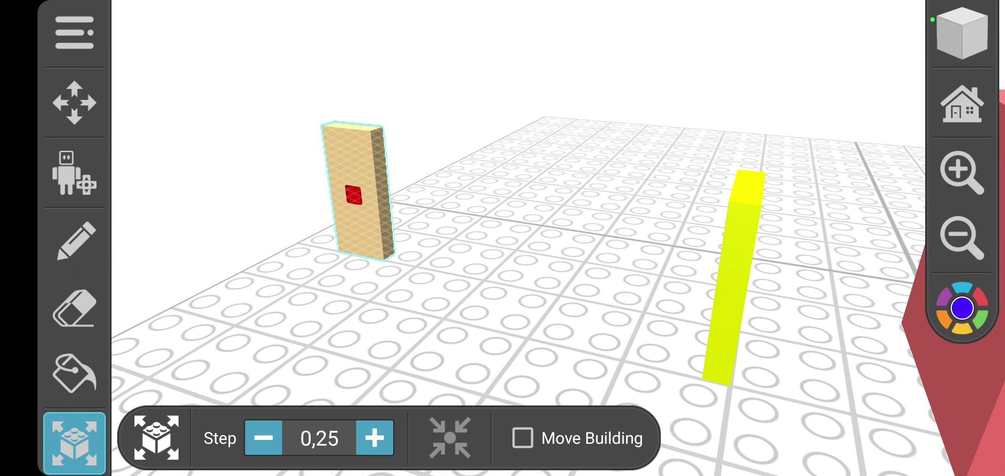
left_click(357, 189)
left_click_drag(628, 236, 471, 275)
left_click(523, 437)
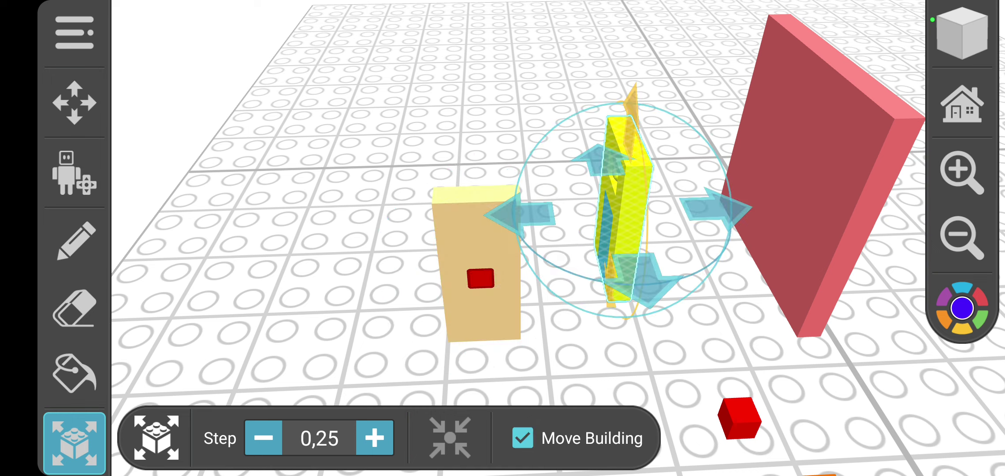
left_click_drag(518, 212, 455, 216)
left_click(522, 438)
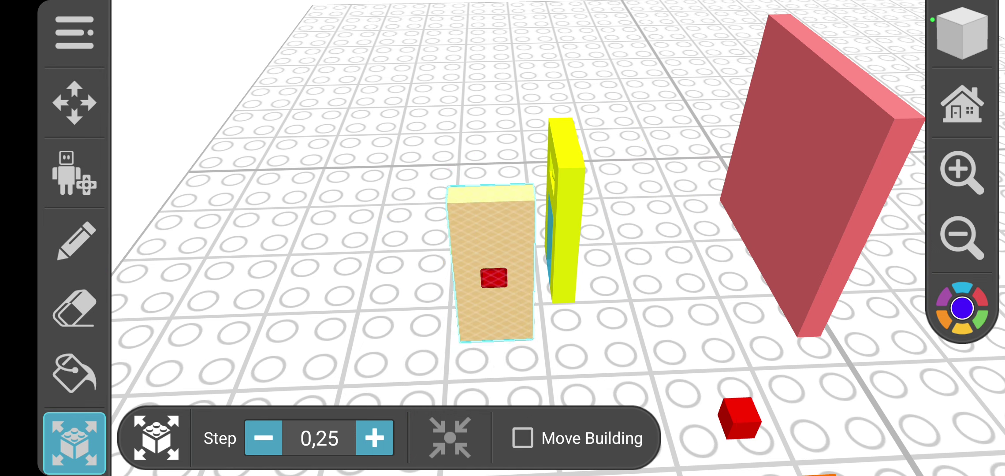
left_click(490, 267)
left_click(75, 173)
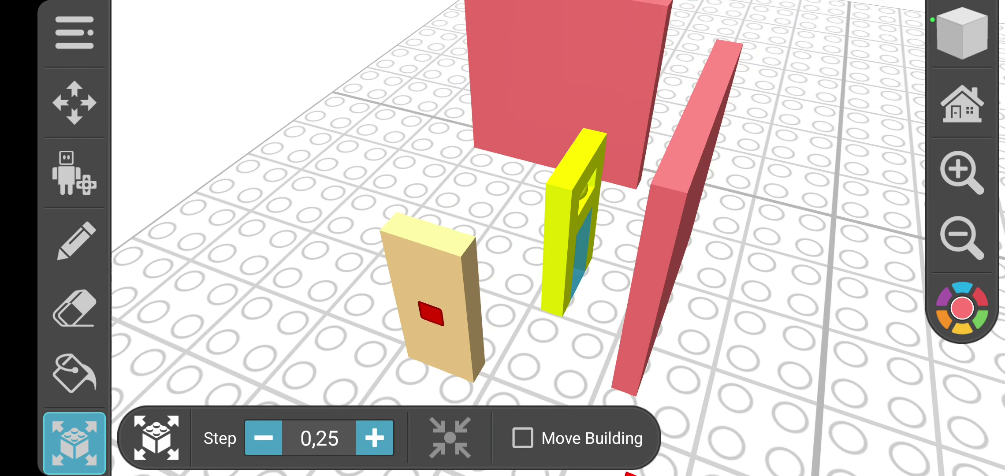
Erase the yellow door piece and confirm the removal
left_click(74, 308)
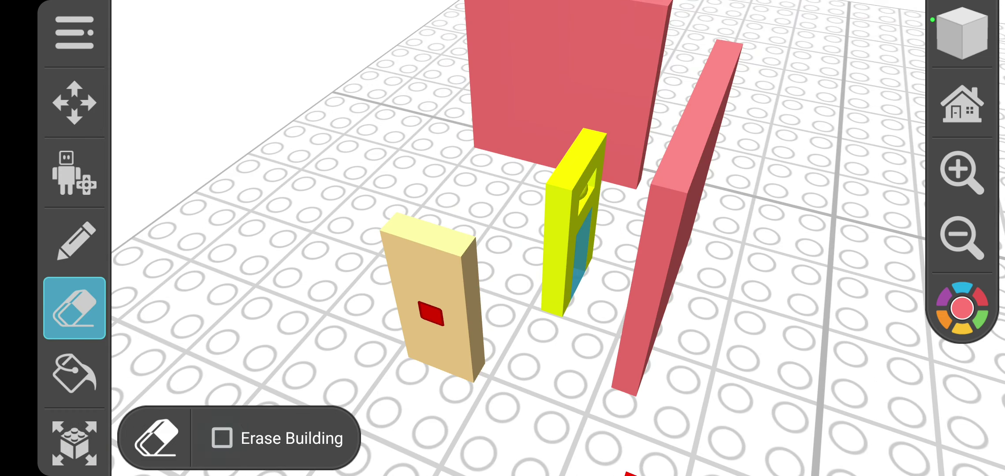
left_click(569, 228)
left_click(637, 274)
Drag the tall brown wall off to the right as a whole piece
left_click(74, 360)
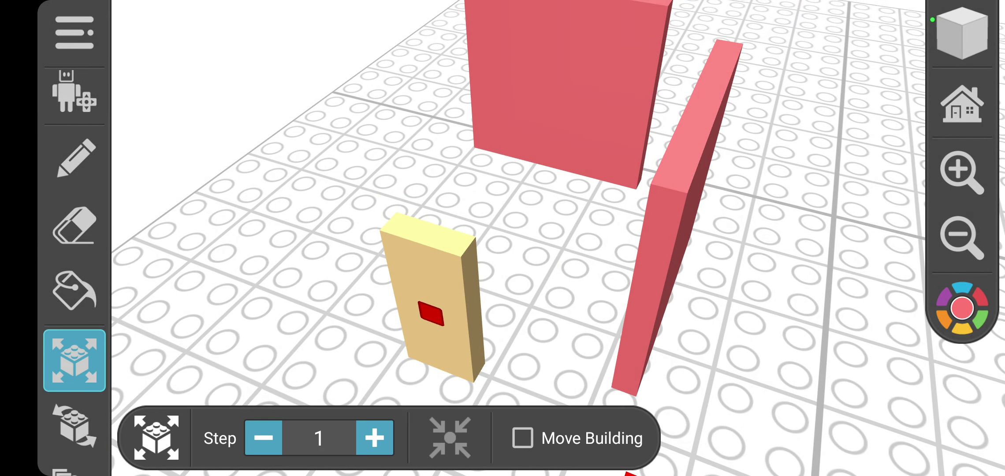
left_click_drag(675, 220, 864, 236)
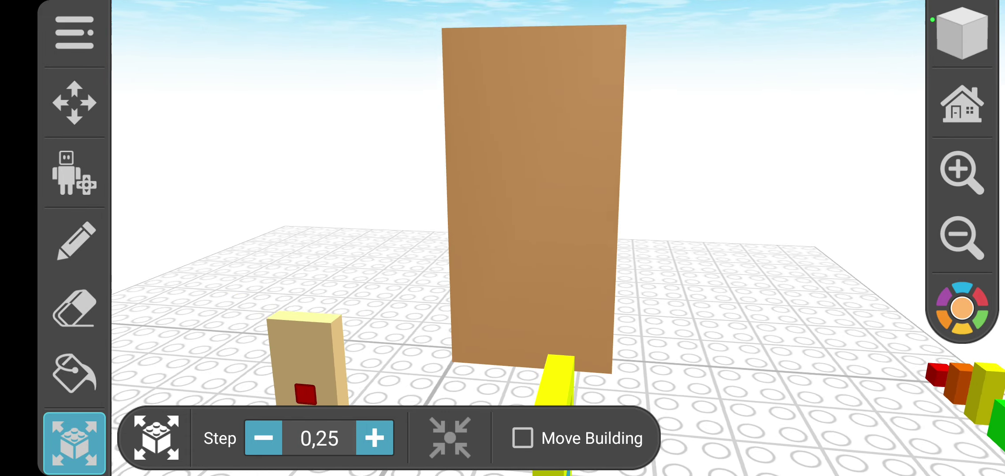
left_click(534, 197)
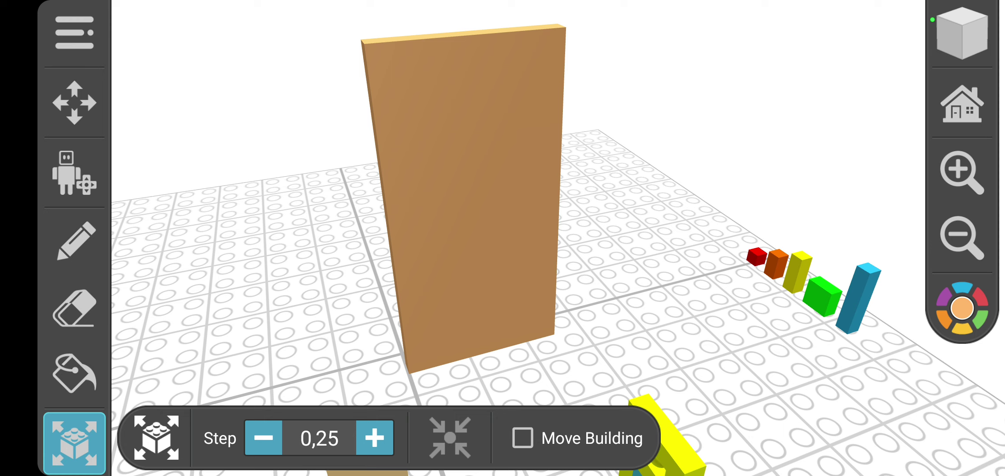
Select the orange block, orbiting around it from several sides
left_click(776, 264)
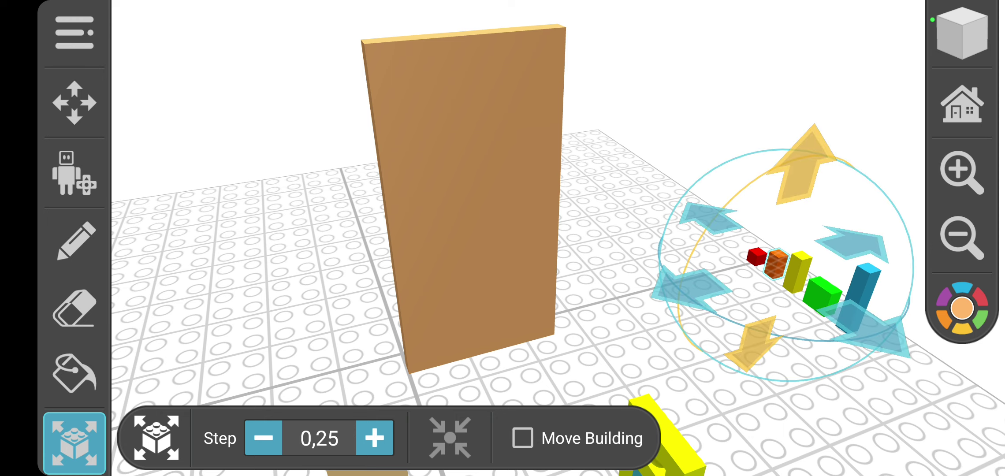
left_click(463, 157)
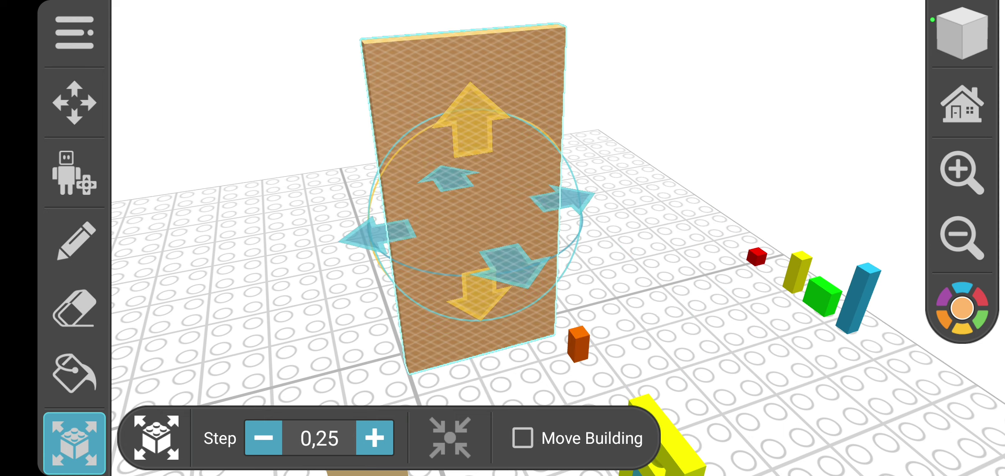
left_click(577, 343)
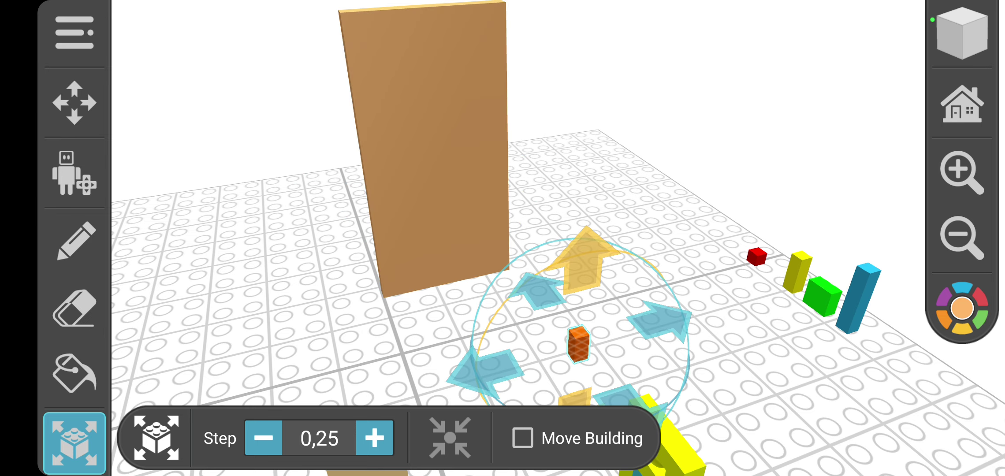
left_click_drag(706, 157, 392, 236)
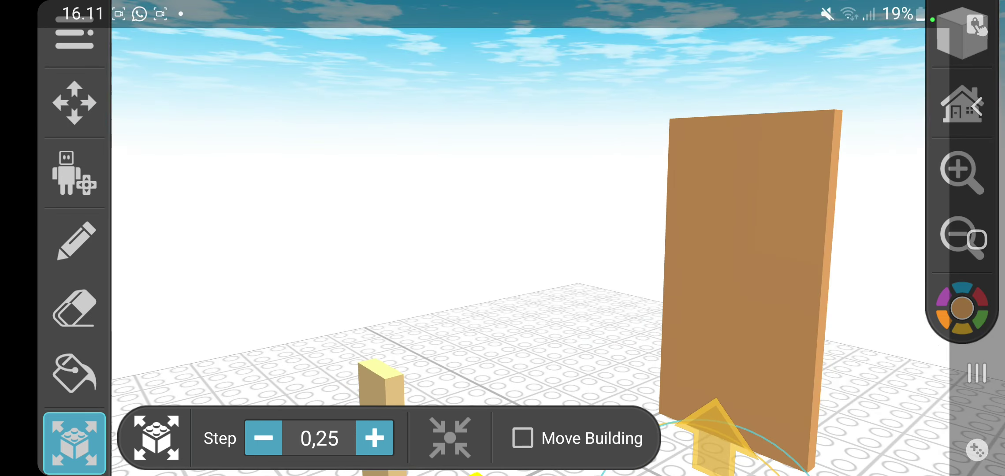
left_click_drag(502, 196, 393, 236)
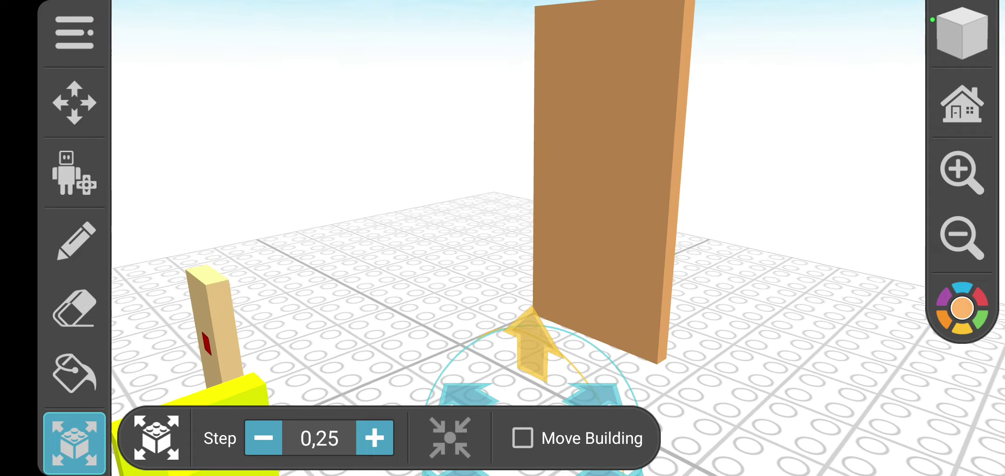
left_click_drag(503, 157, 502, 275)
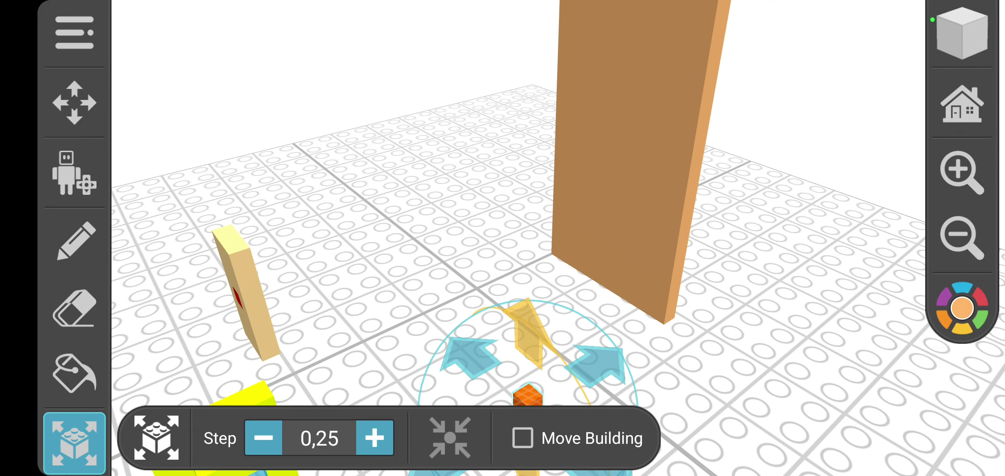
Move the tan brick next to the brown wall and check it from lower angles
left_click_drag(244, 290, 636, 267)
left_click(636, 267)
left_click_drag(502, 156, 503, 275)
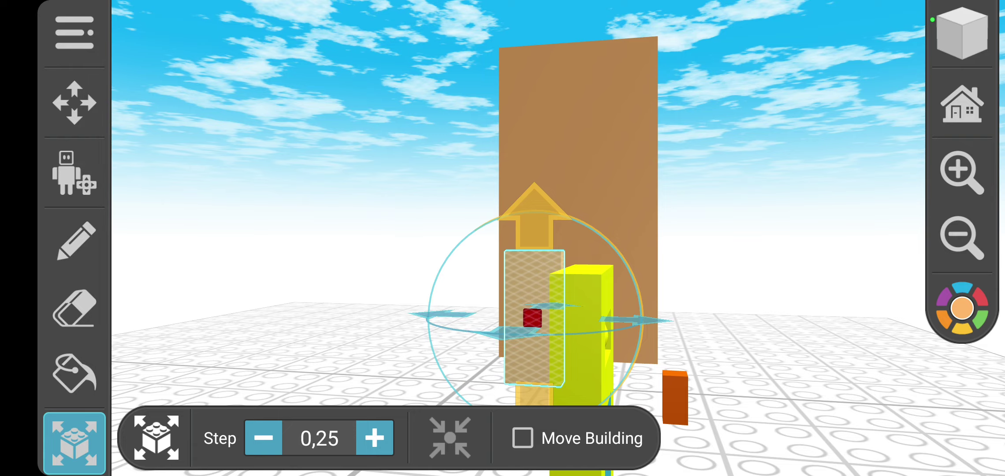
left_click_drag(503, 157, 313, 315)
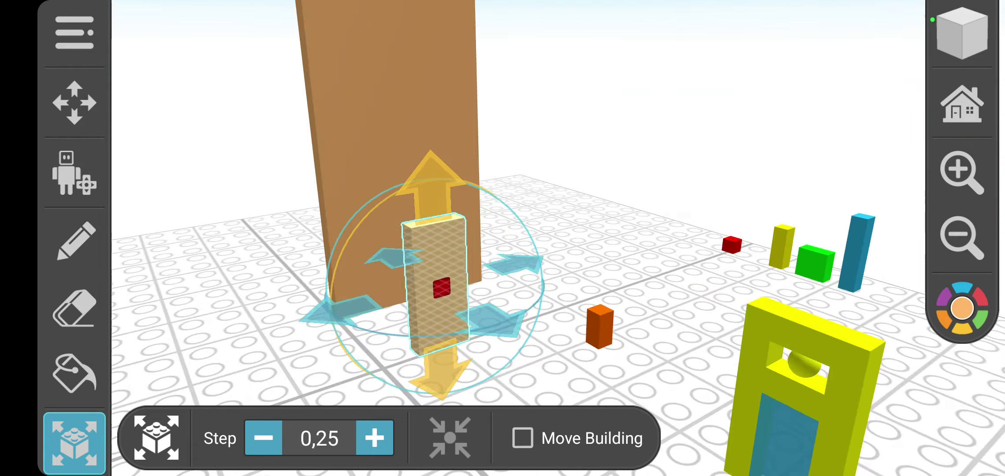
left_click(680, 153)
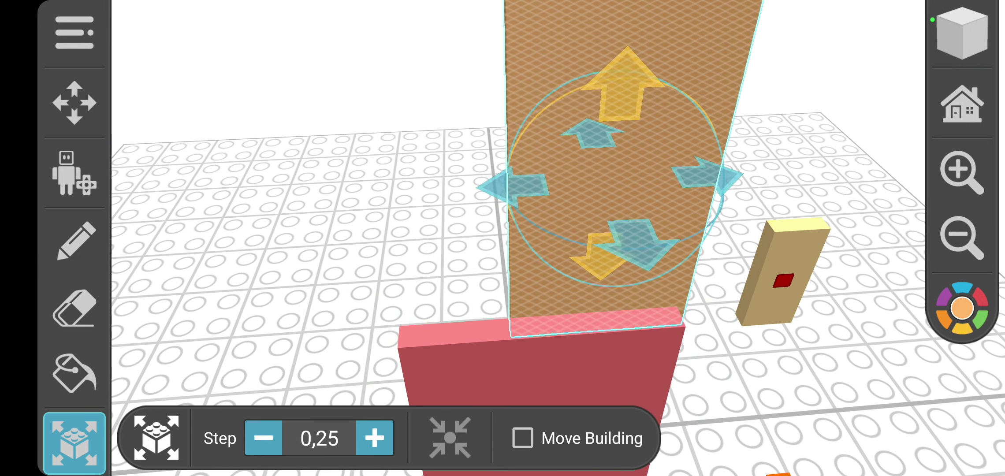
Drag the red block back so it sits beside the brown wall
left_click(541, 369)
left_click_drag(542, 370, 443, 227)
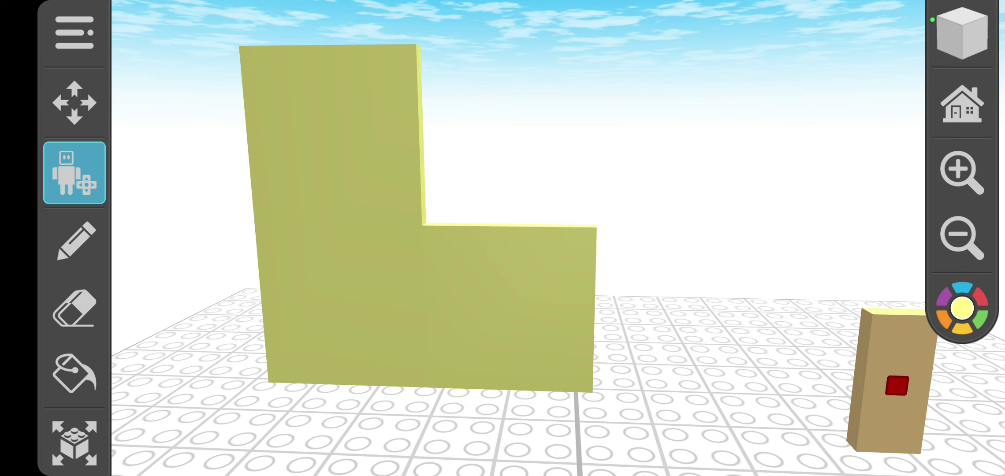
left_click(75, 442)
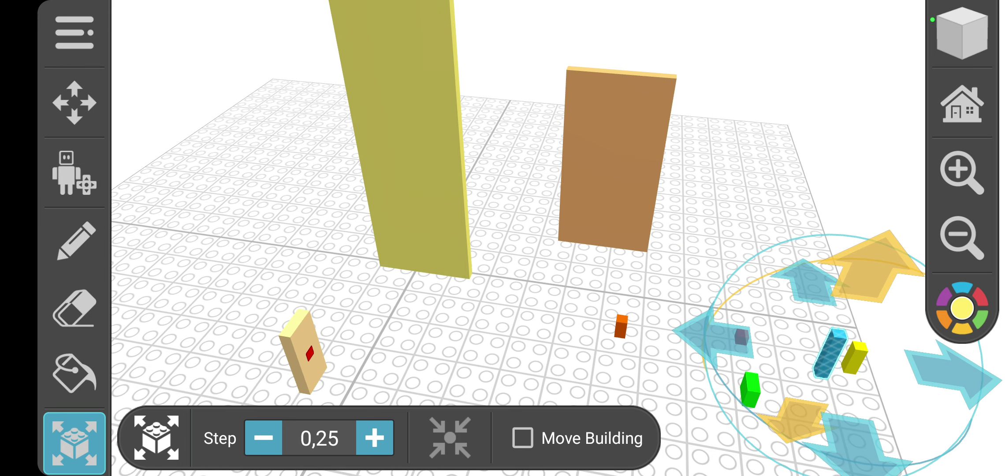
Lower the movement step size from 1,5 to 0,25
left_click(74, 368)
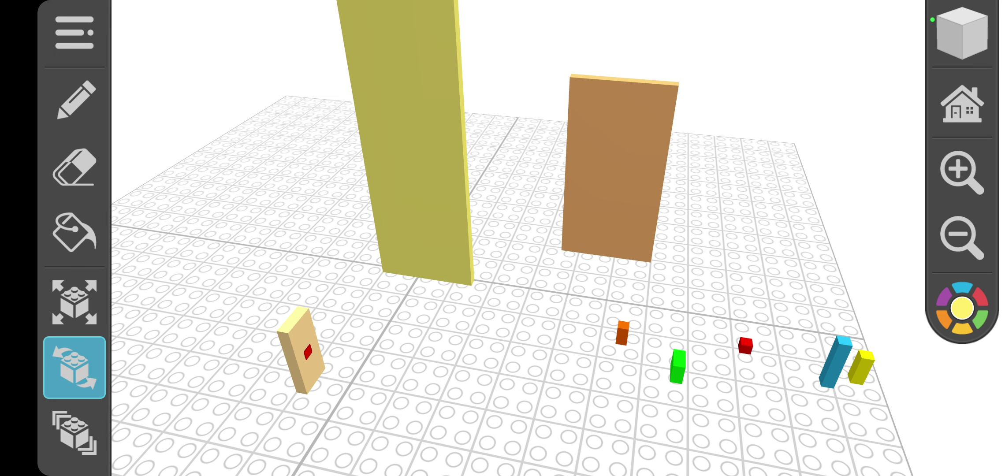
left_click(73, 302)
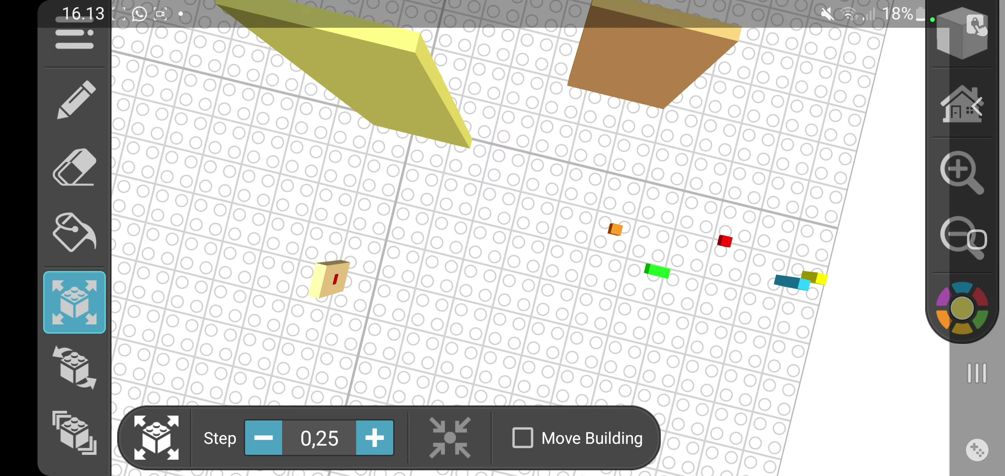
left_click(74, 102)
scroll(73, 236, "up", 3)
left_click(74, 442)
left_click(263, 437)
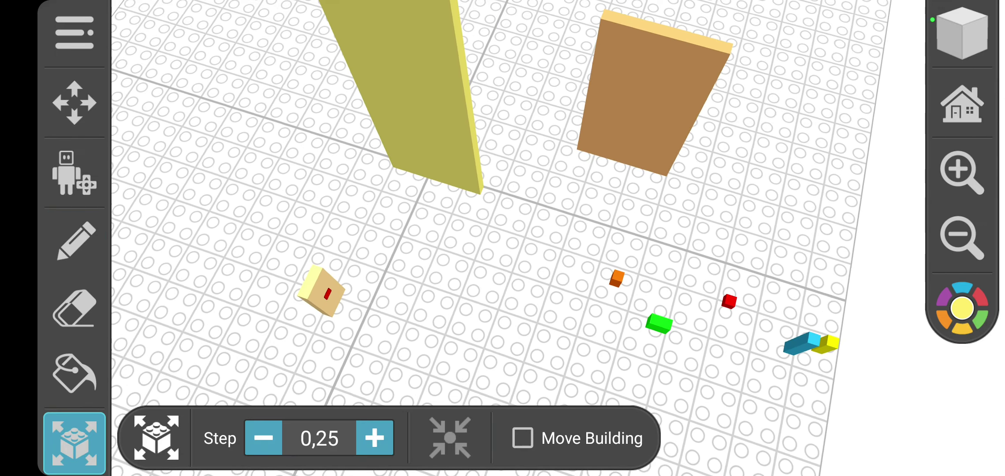
Select the tall yellow panel from a frontal view
left_click_drag(502, 235, 502, 118)
left_click(73, 102)
left_click(416, 157)
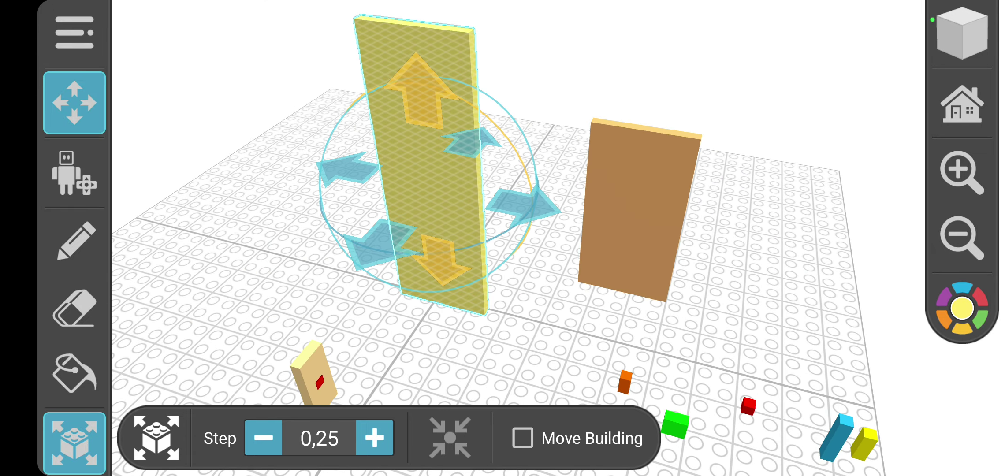
left_click_drag(549, 353, 503, 235)
left_click(74, 103)
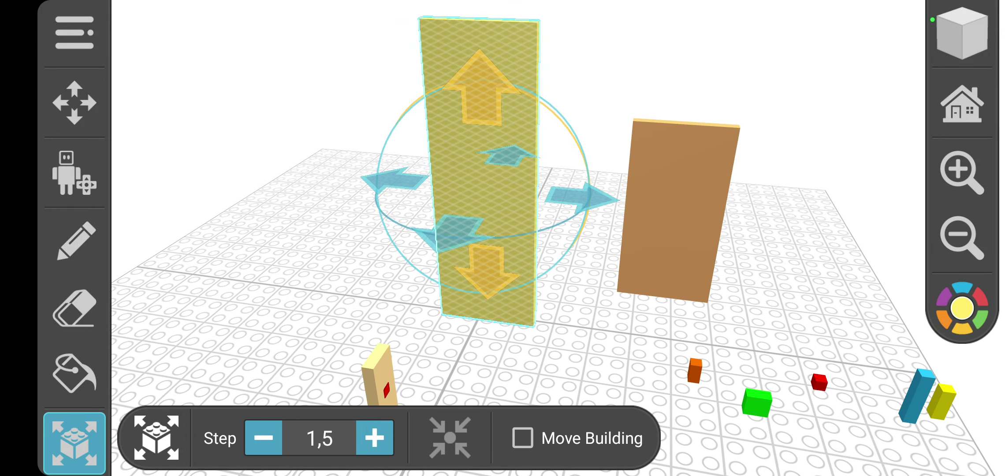
left_click(962, 33)
left_click(73, 240)
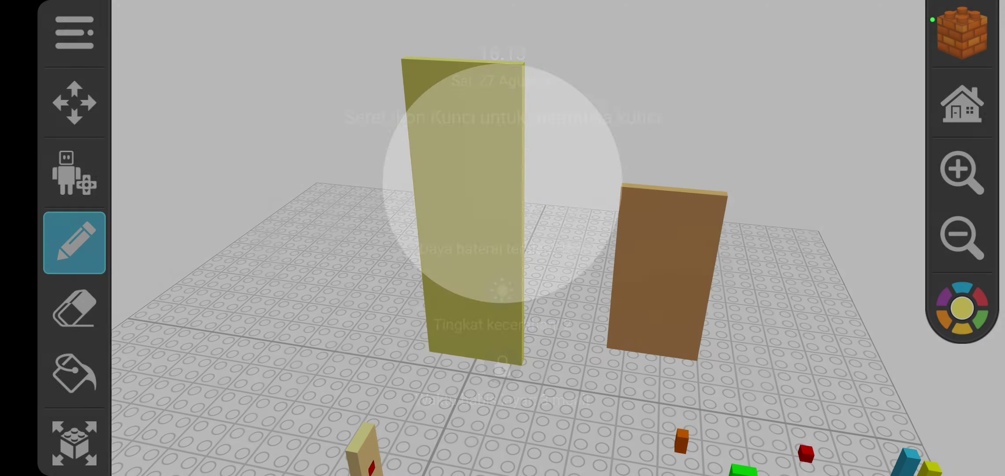
Reselect the tall yellow panel for moving from a top-down view
left_click(74, 442)
left_click_drag(550, 353, 550, 196)
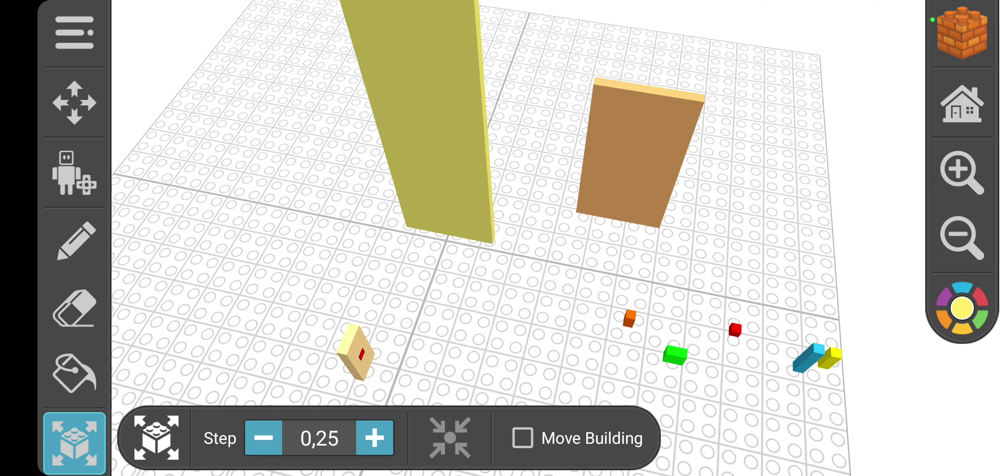
left_click(628, 157)
left_click(440, 117)
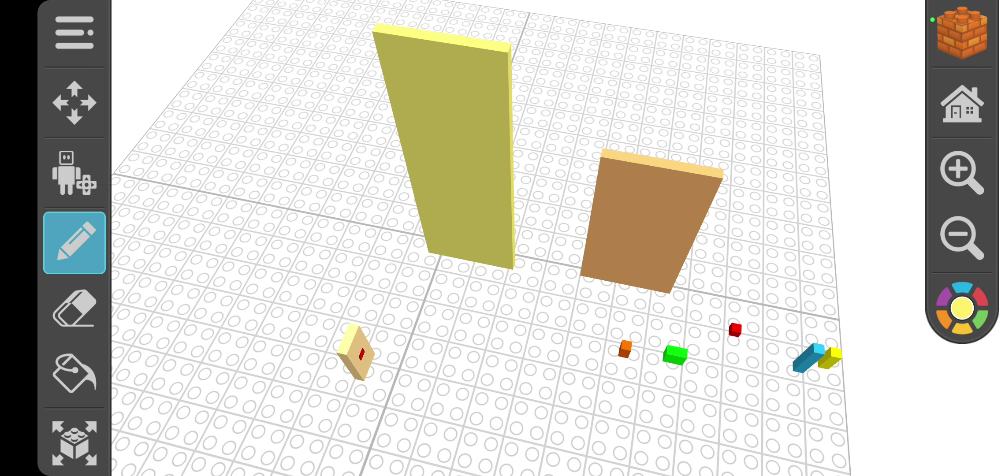
left_click(74, 443)
Orbit low around the two panels and select the yellow and brown panels
left_click_drag(518, 236, 519, 118)
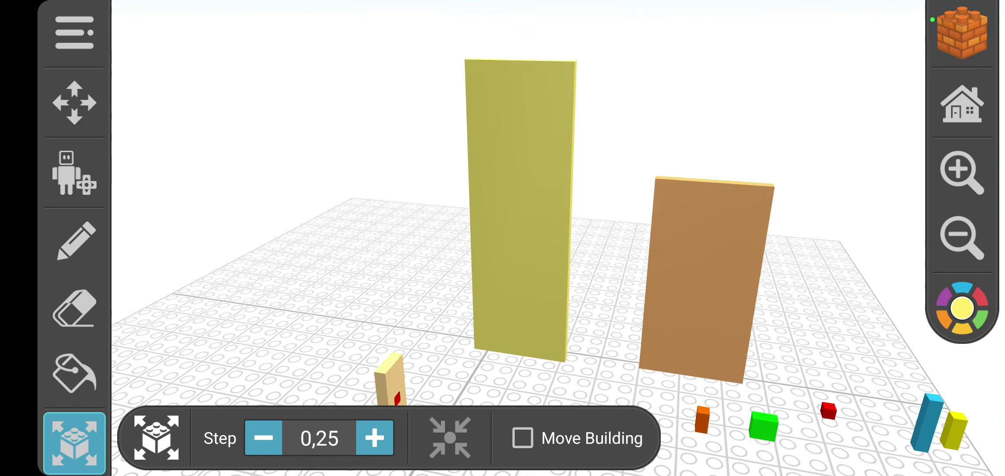
mouse_move(518, 236)
left_mouse_down()
mouse_move(514, 220)
mouse_move(471, 196)
left_mouse_up()
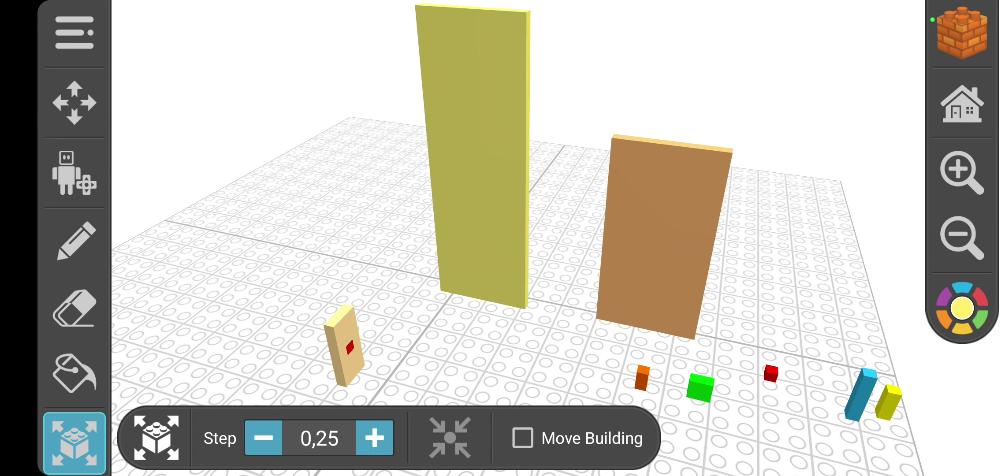
left_click_drag(549, 236, 471, 196)
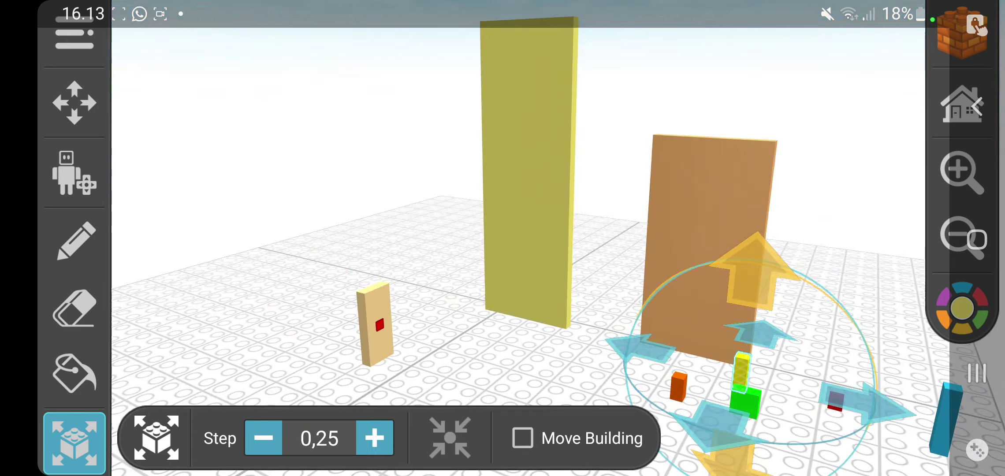
left_click_drag(550, 236, 471, 197)
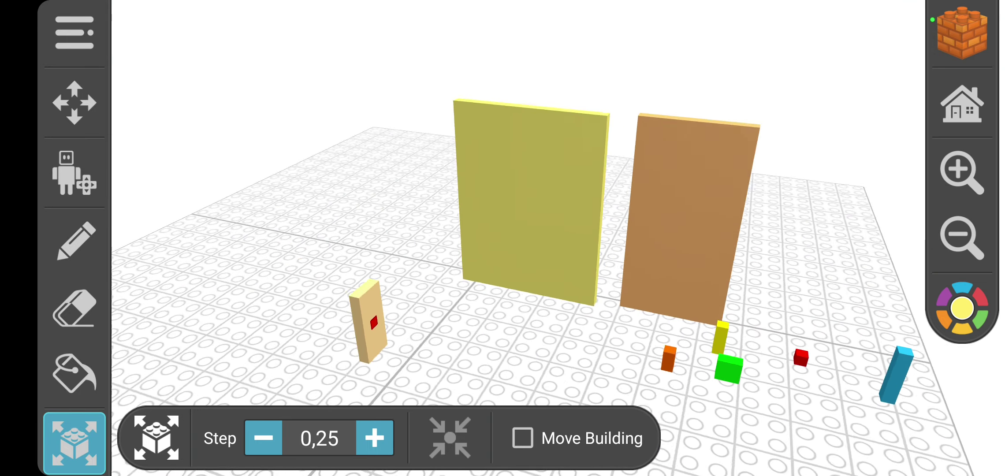
left_click(486, 252)
left_click(785, 156)
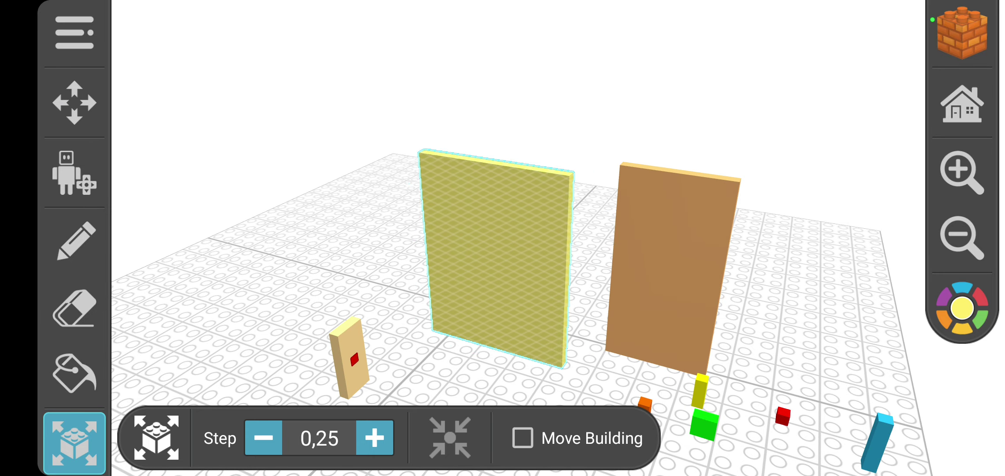
left_click(636, 275)
Reselect the yellow panel, then pick the small yellow brick near the blue bar
left_click_drag(550, 236, 510, 275)
left_click_drag(471, 118, 392, 157)
left_click(785, 118)
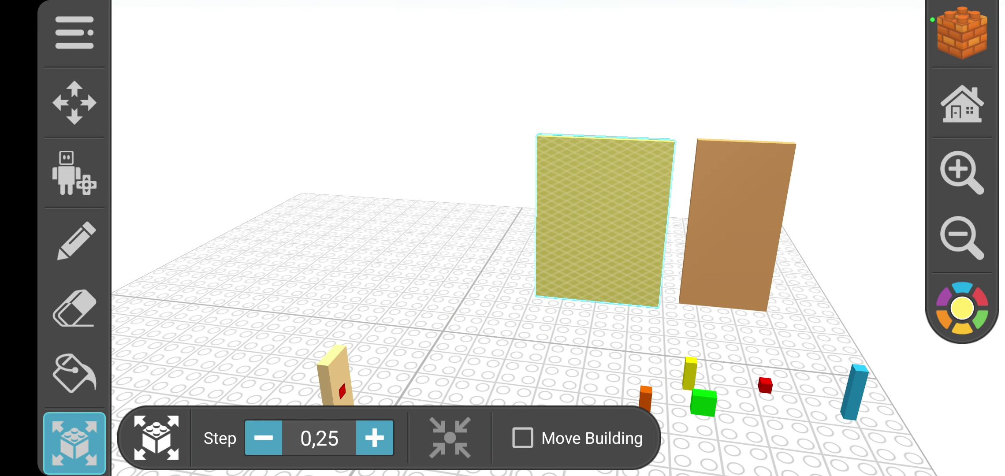
left_click(597, 236)
left_click(689, 373)
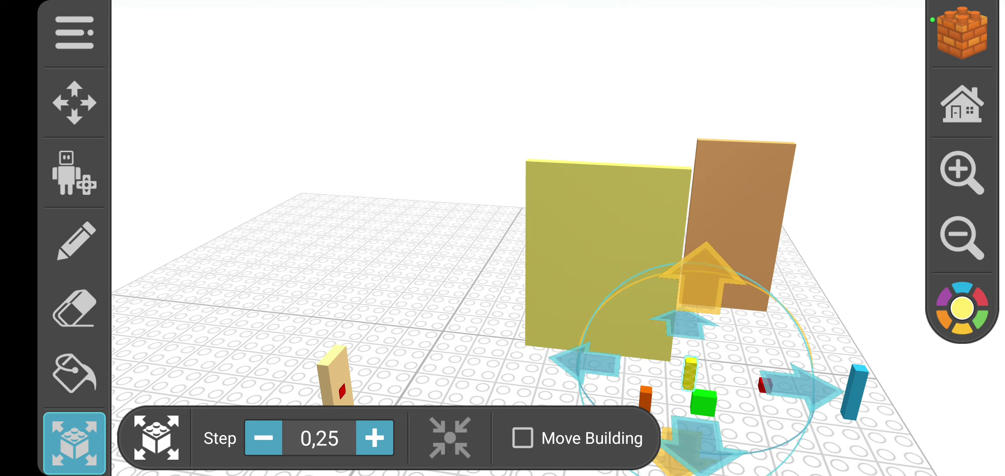
mouse_move(393, 235)
left_mouse_down()
mouse_move(392, 117)
mouse_move(393, 275)
left_mouse_up()
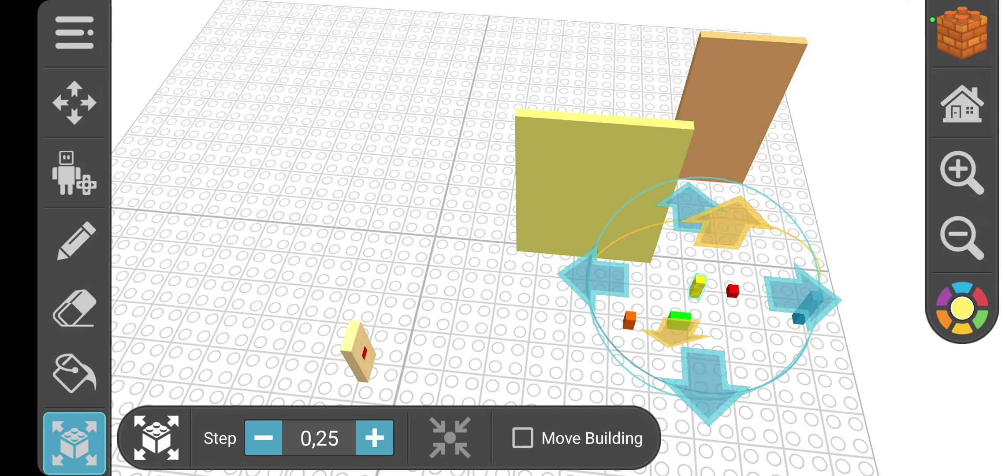
Orbit around the yellow staircase, then select the brown wall and small yellow brick
left_click(74, 102)
scroll(628, 275, "up", 5)
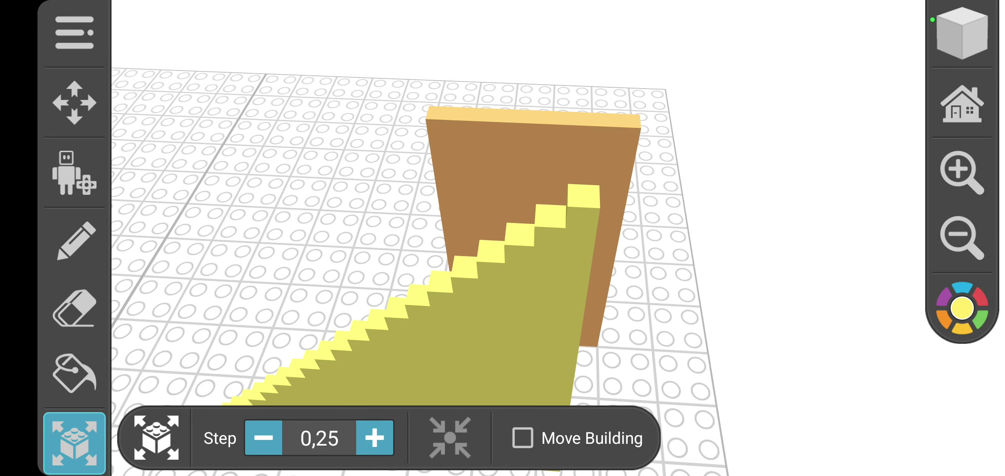
left_click_drag(502, 236, 502, 118)
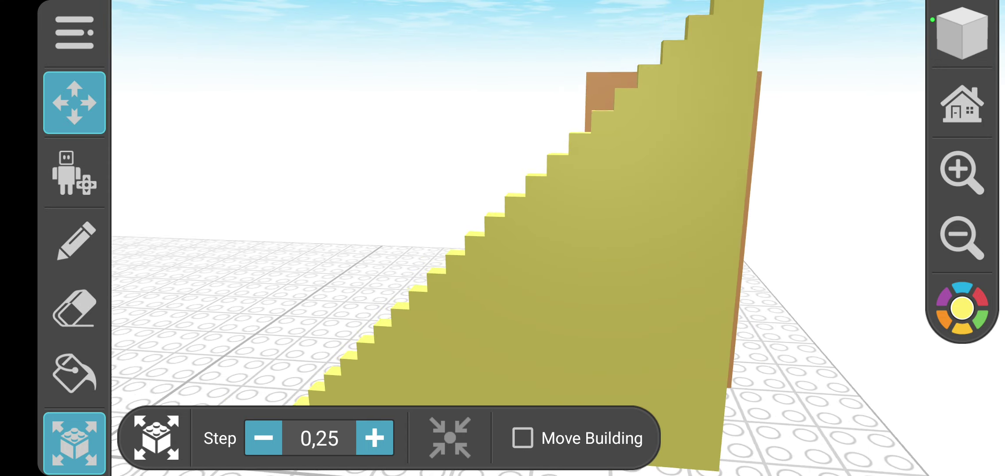
scroll(502, 236, "down", 5)
left_click_drag(549, 236, 471, 196)
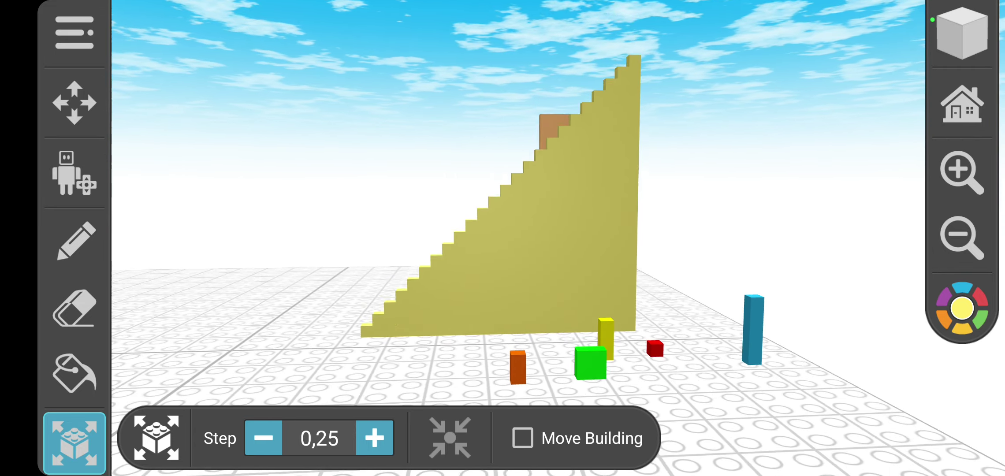
left_click_drag(503, 275, 502, 156)
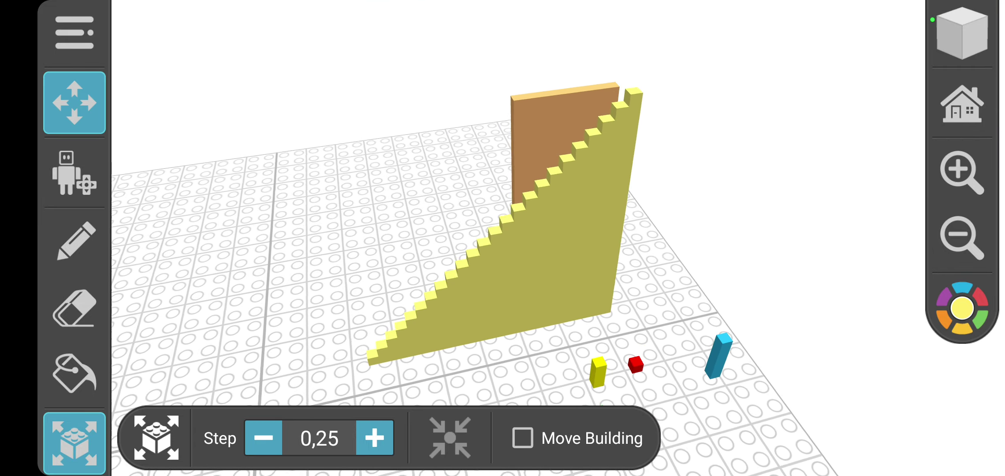
left_click_drag(503, 236, 392, 118)
left_click(376, 220)
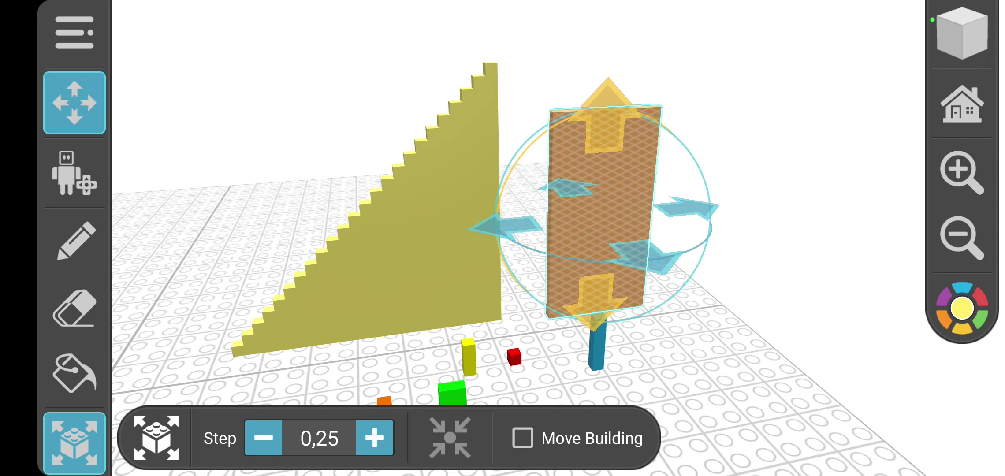
left_click_drag(502, 314, 549, 267)
left_click(512, 310)
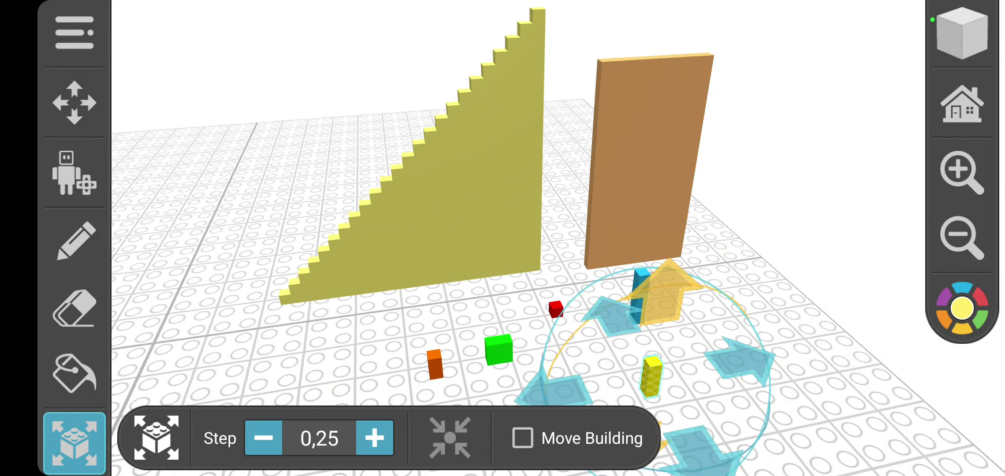
Nudge the yellow staircase one step and orbit toward the green cube
mouse_move(785, 157)
left_mouse_down()
mouse_move(785, 236)
mouse_move(785, 197)
left_mouse_up()
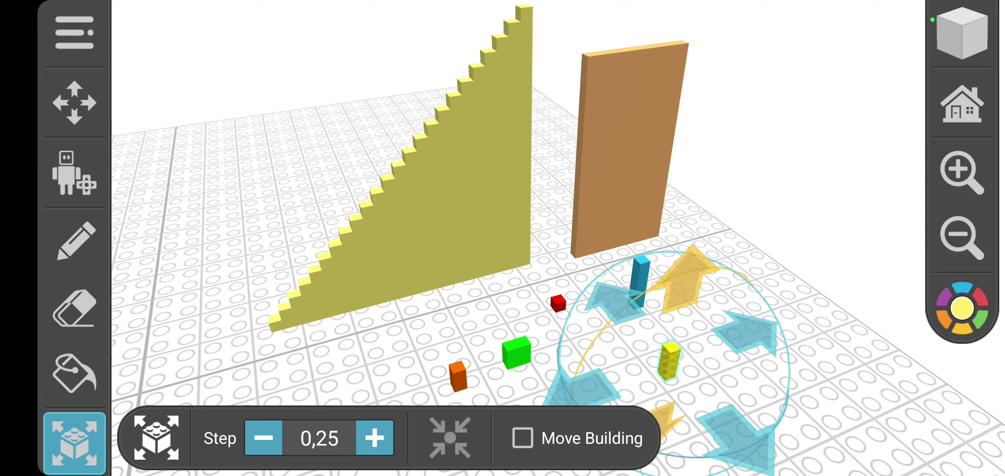
left_click(687, 279)
left_click(74, 308)
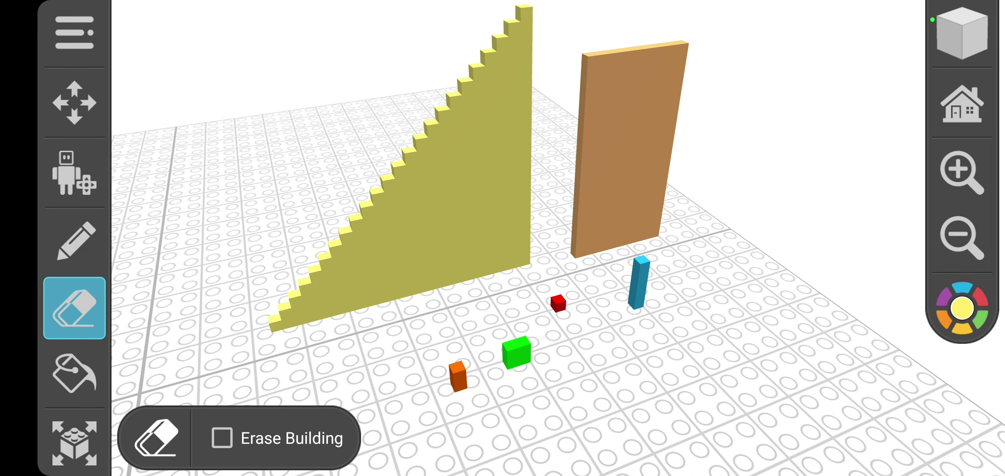
left_click(74, 443)
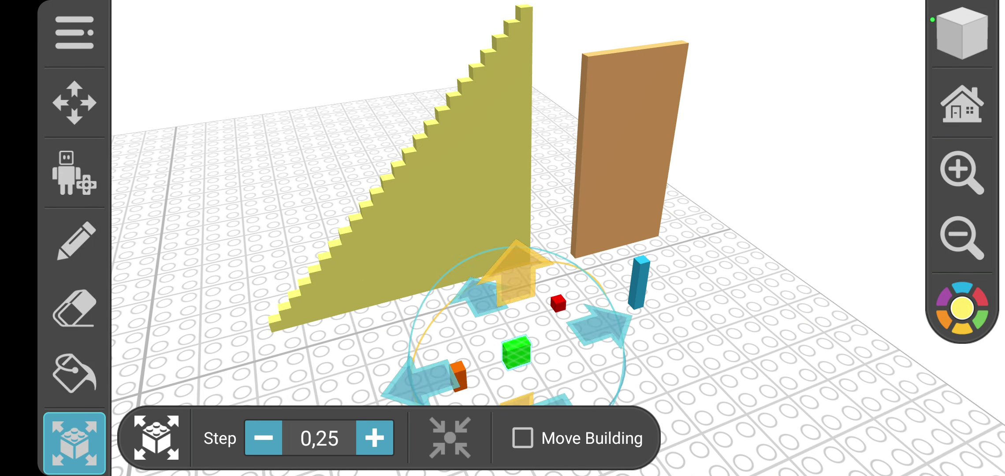
left_click_drag(707, 353, 628, 338)
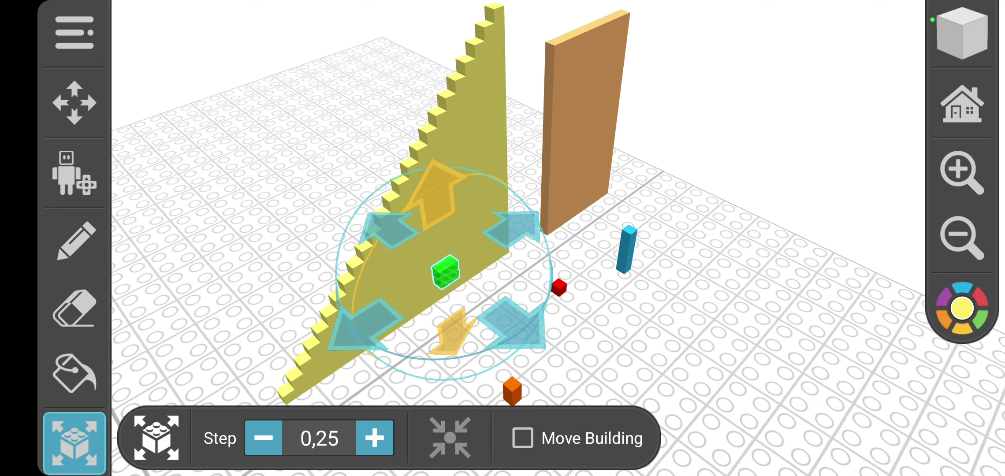
left_click_drag(707, 314, 549, 275)
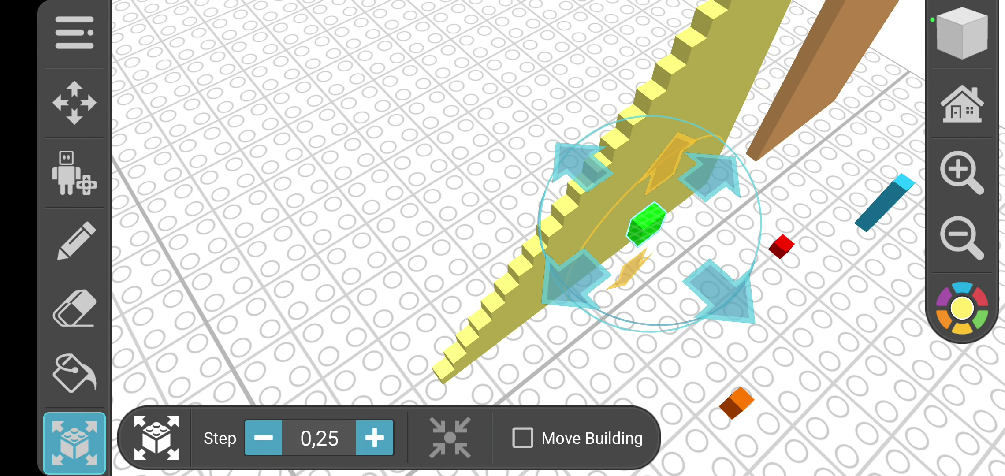
left_click_drag(706, 314, 589, 298)
scroll(75, 236, "down", 3)
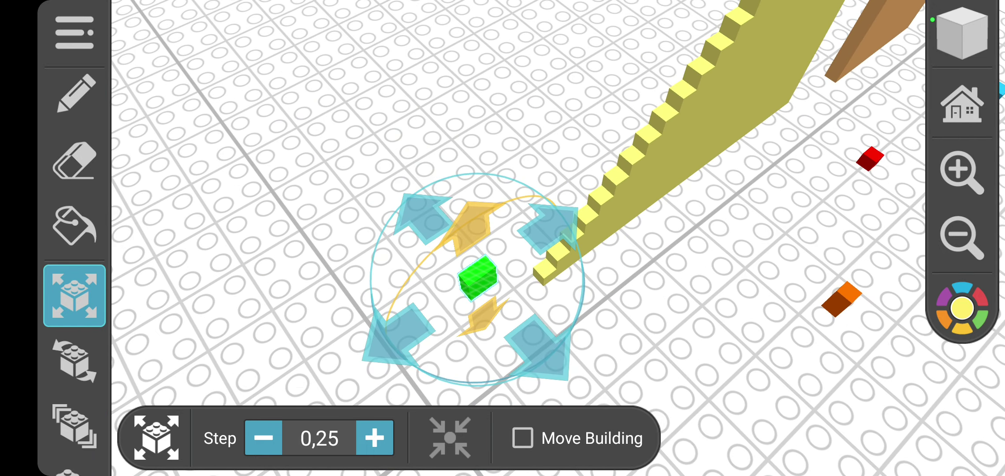
Select the green brick and reframe the view along the staircase around it
left_click(75, 301)
left_click(477, 278)
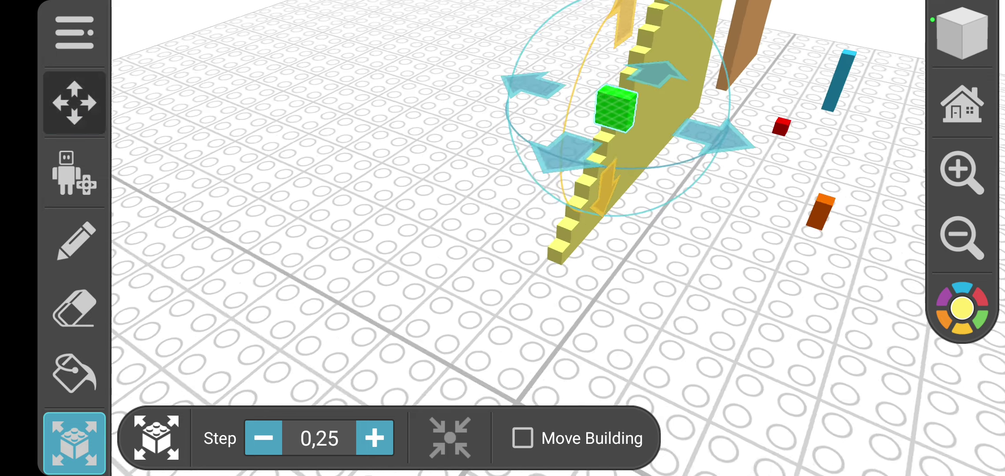
left_click_drag(707, 275, 550, 236)
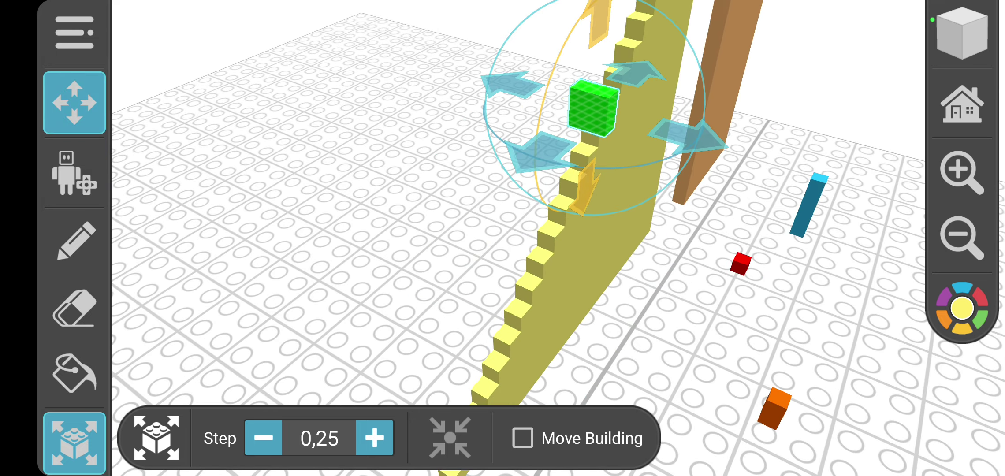
left_click_drag(706, 314, 691, 432)
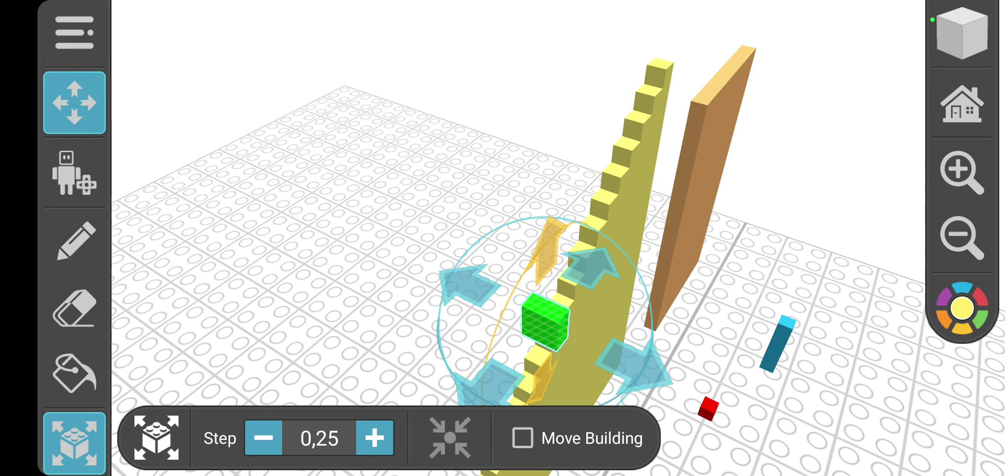
left_click_drag(745, 236, 691, 330)
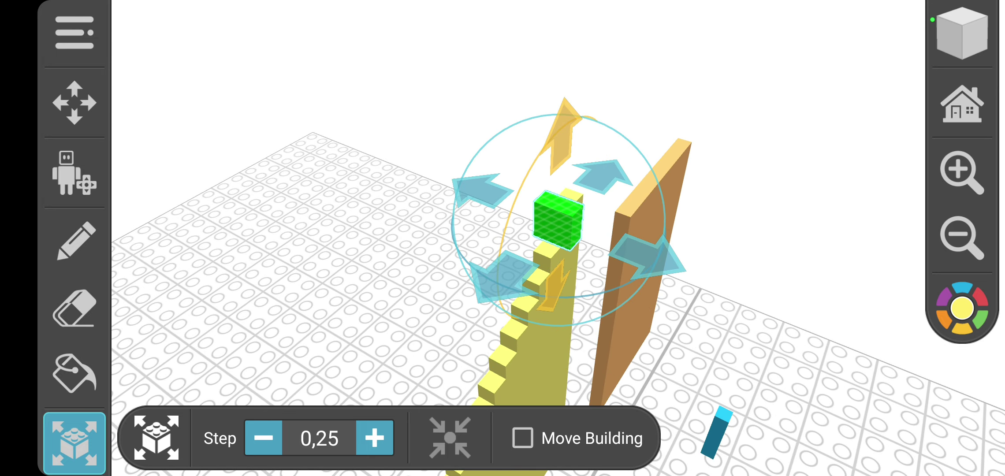
Move the green brick down onto the ground at the brown wall's base
left_click(644, 259)
left_click_drag(597, 236, 612, 330)
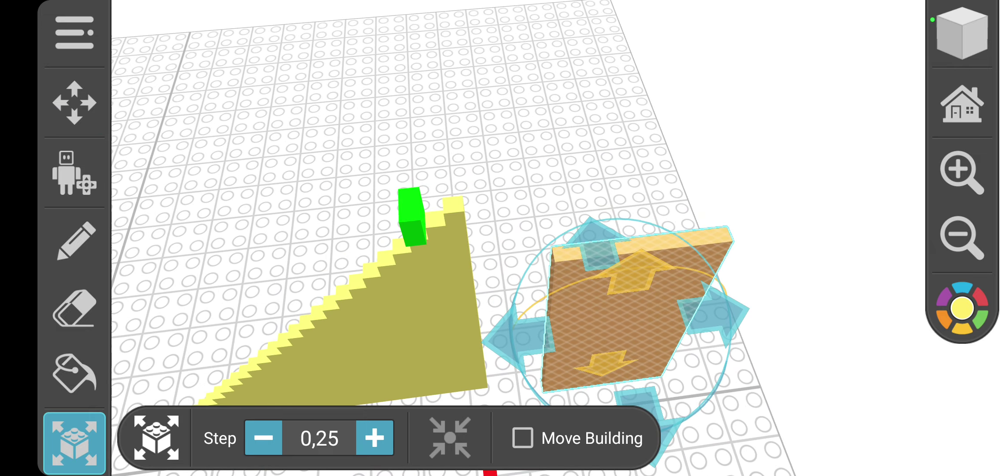
left_click(411, 216)
left_click(75, 443)
left_click(624, 251)
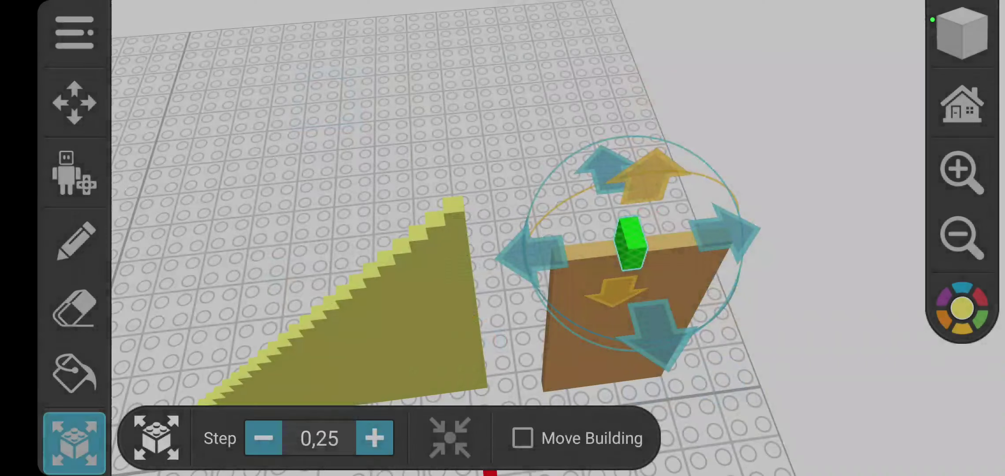
scroll(74, 314, "down", 3)
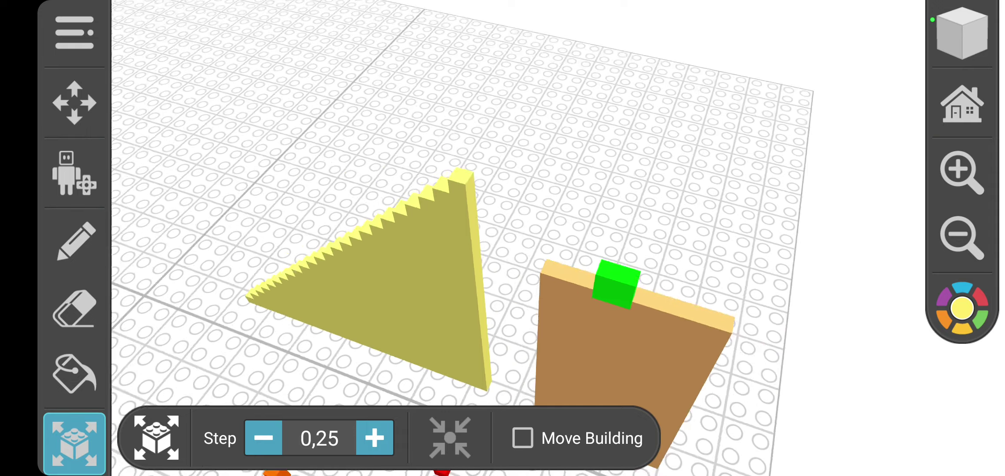
left_click_drag(549, 236, 416, 181)
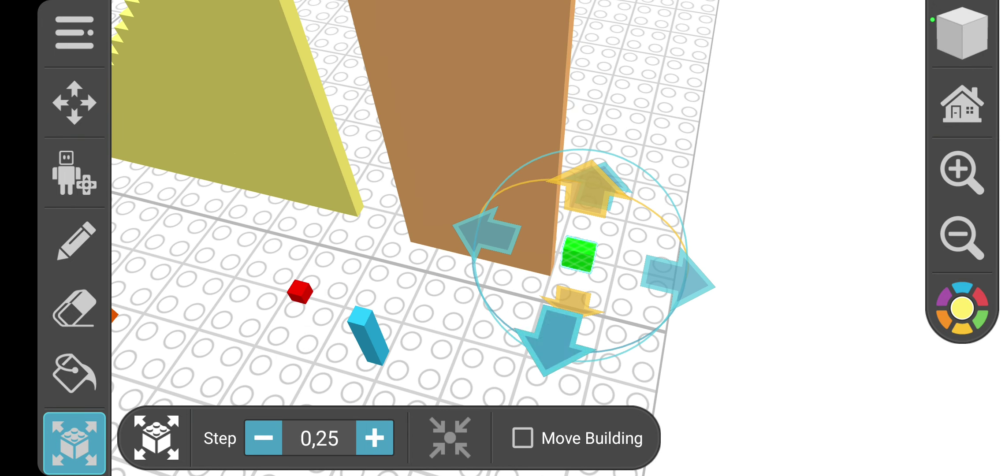
Resize the green brick taller into a slim bar
left_click(75, 369)
left_click(472, 118)
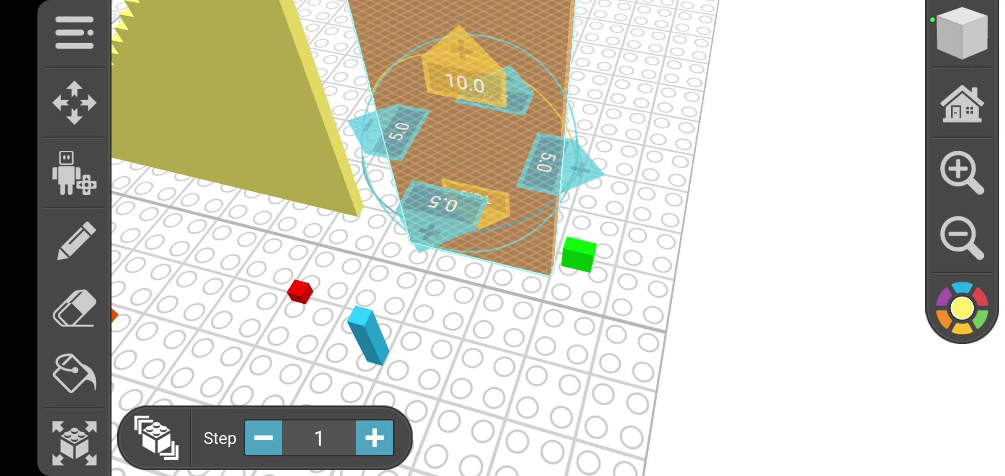
left_click(578, 253)
left_click(510, 161)
left_click(746, 353)
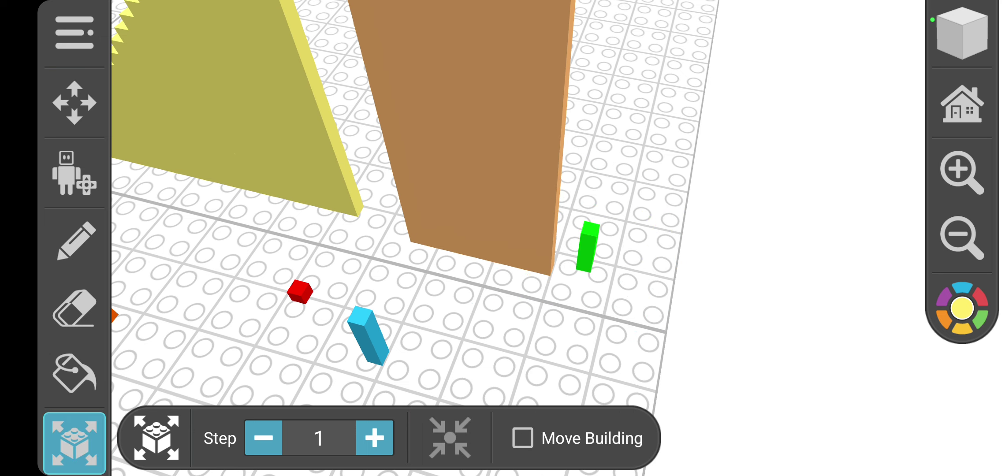
left_click(746, 354)
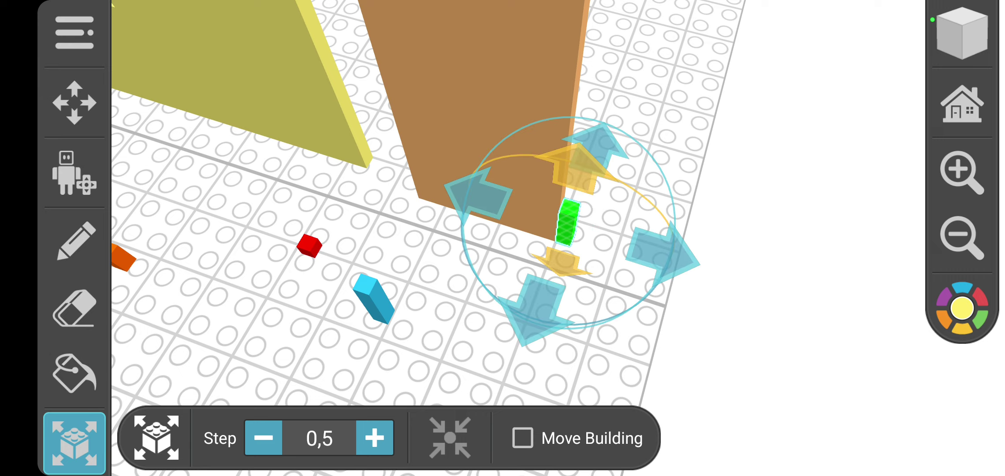
Orbit around the walls from eye level to top-down, checking the blue bar and brown wall
left_click(746, 353)
left_click_drag(503, 157, 502, 354)
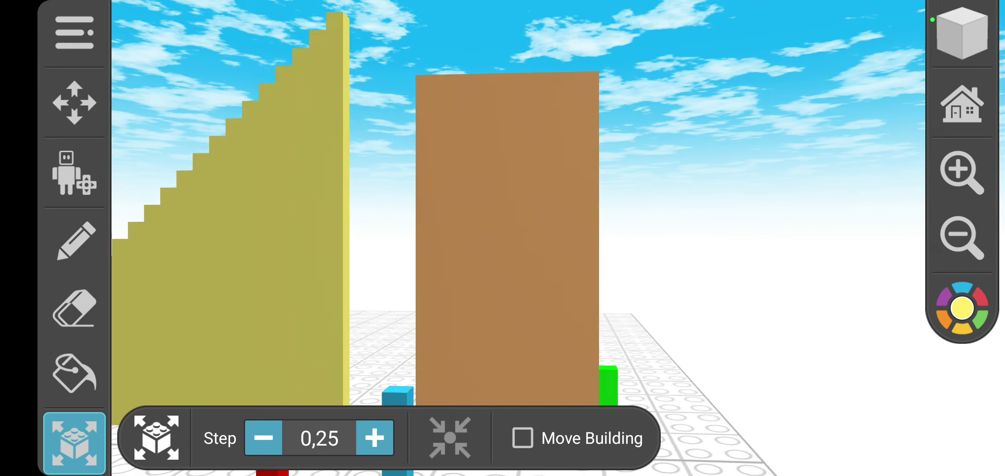
left_click_drag(502, 314, 503, 156)
left_click(486, 376)
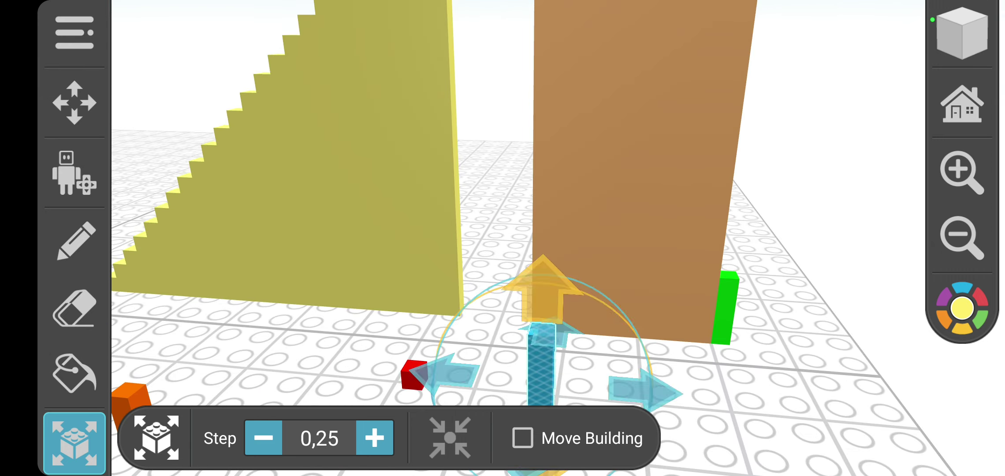
left_click_drag(541, 338, 691, 47)
left_click_drag(503, 353, 502, 197)
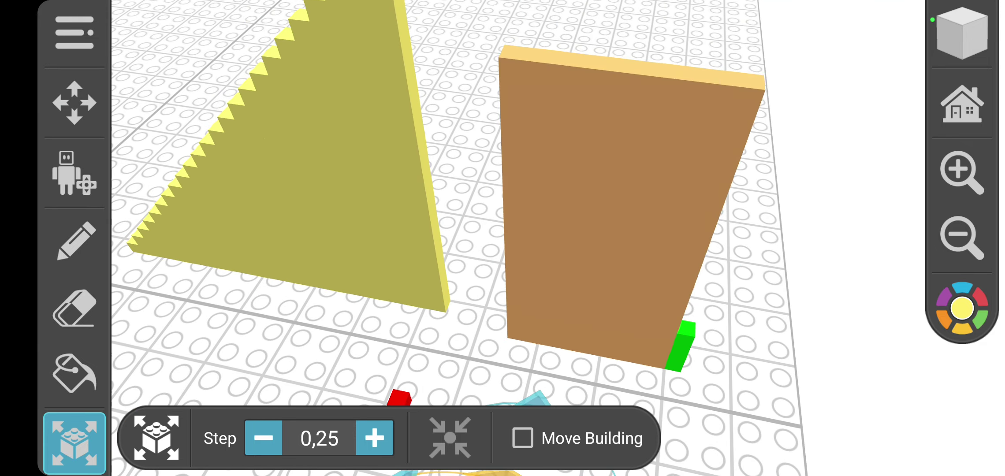
left_click(612, 235)
left_click_drag(503, 353, 502, 196)
left_click(745, 314)
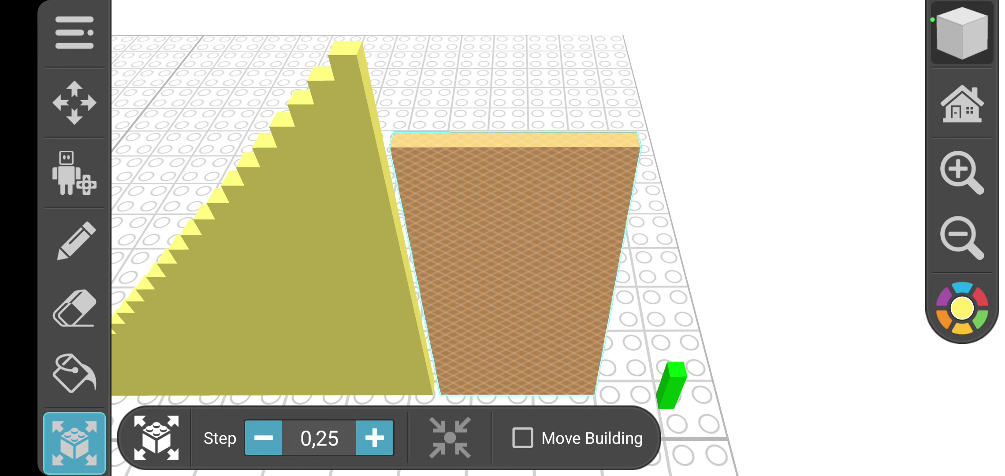
Approach the staircase and wall in first-person view and apply Move Building to them
left_click(74, 172)
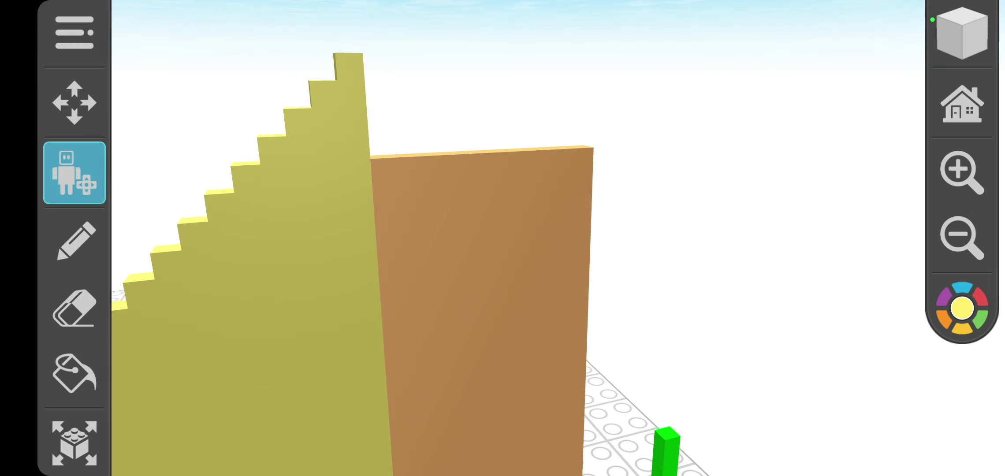
left_click_drag(502, 315, 628, 275)
left_click(74, 102)
left_click_drag(393, 314, 628, 314)
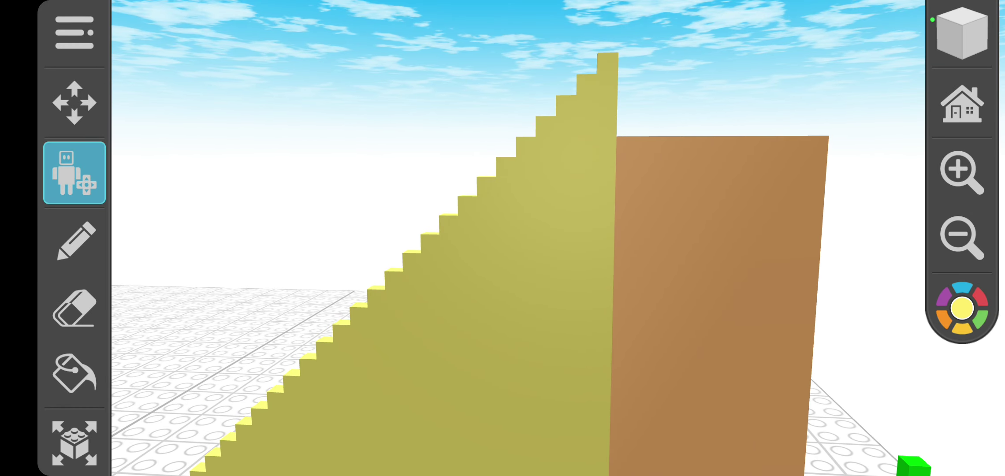
left_click(75, 442)
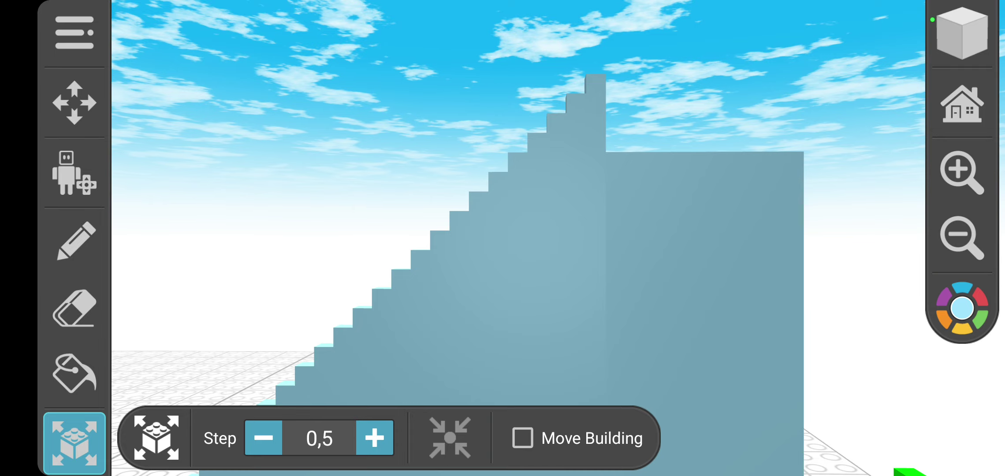
Set the movement step to 0,25 and slide the blue bar beside the green brick
left_click(264, 438)
left_click_drag(502, 275, 628, 235)
left_click(74, 103)
mouse_move(502, 275)
left_mouse_down()
mouse_move(393, 197)
mouse_move(502, 236)
left_mouse_up()
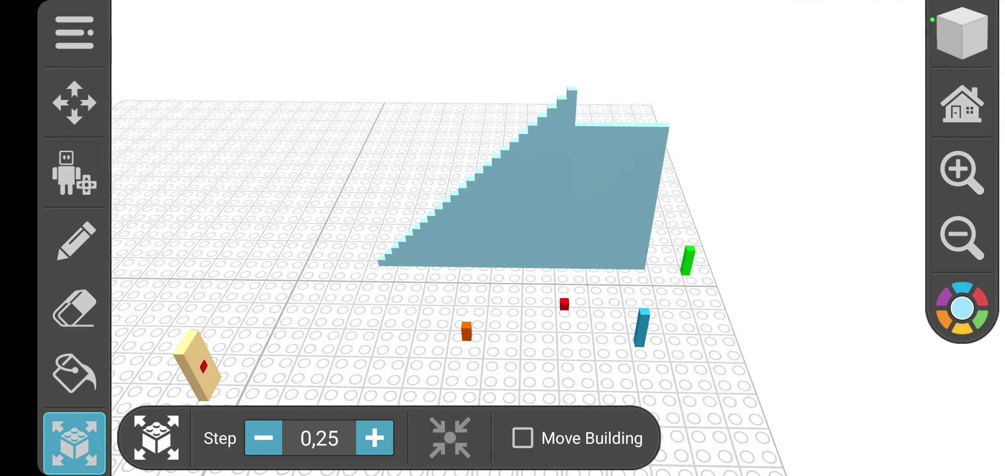
left_click(641, 326)
left_click_drag(641, 337, 707, 385)
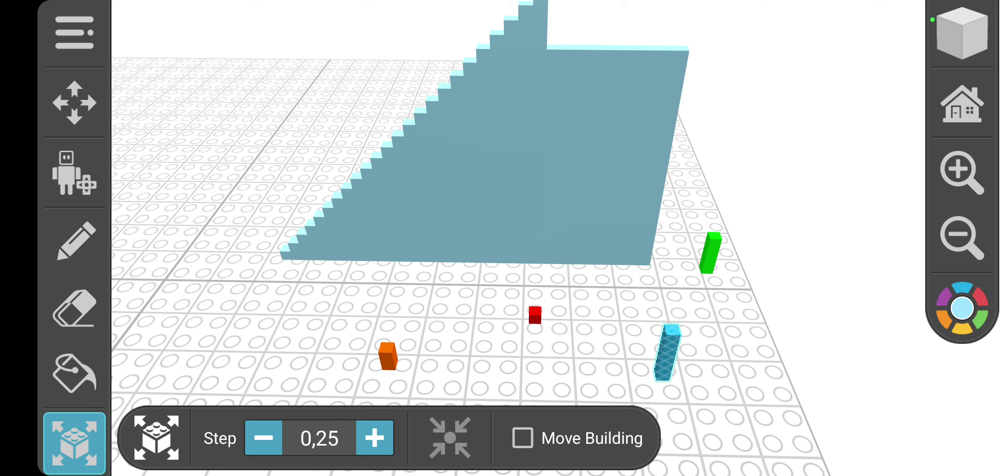
left_click(798, 310)
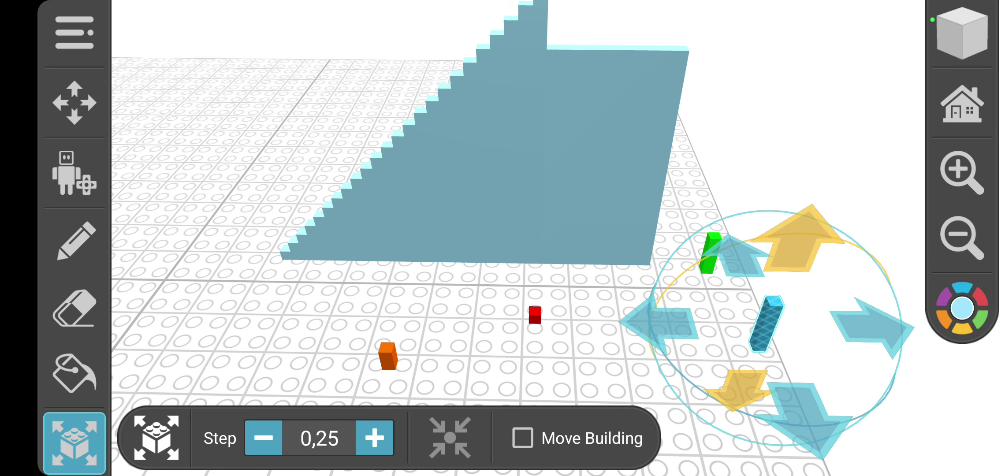
left_click_drag(393, 314, 550, 196)
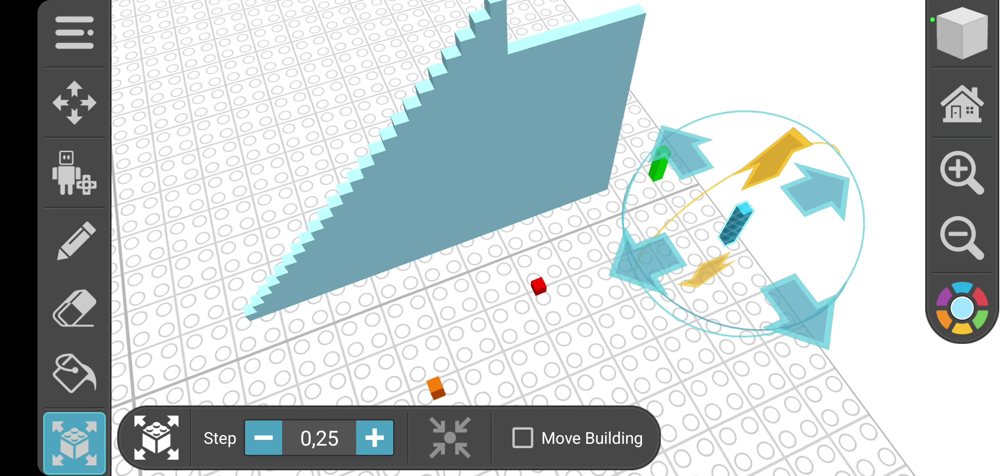
mouse_move(471, 314)
left_mouse_down()
mouse_move(479, 322)
mouse_move(353, 235)
left_mouse_up()
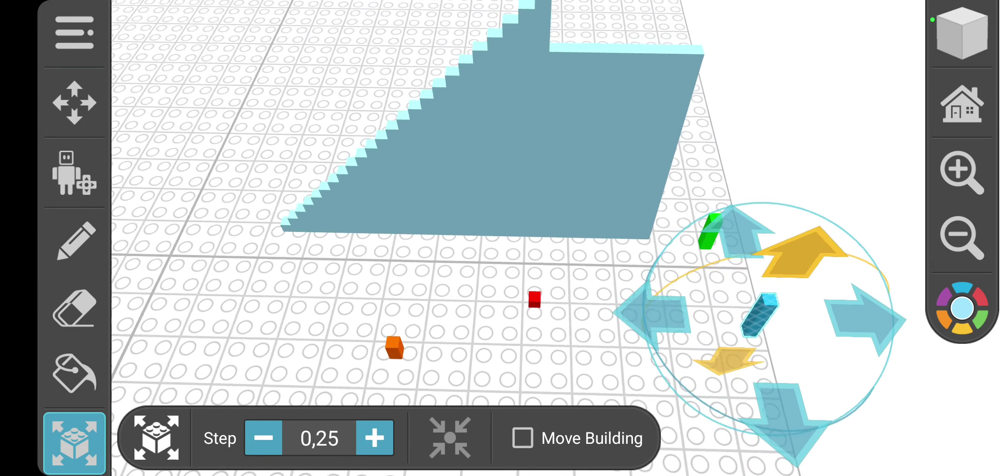
left_click(763, 326)
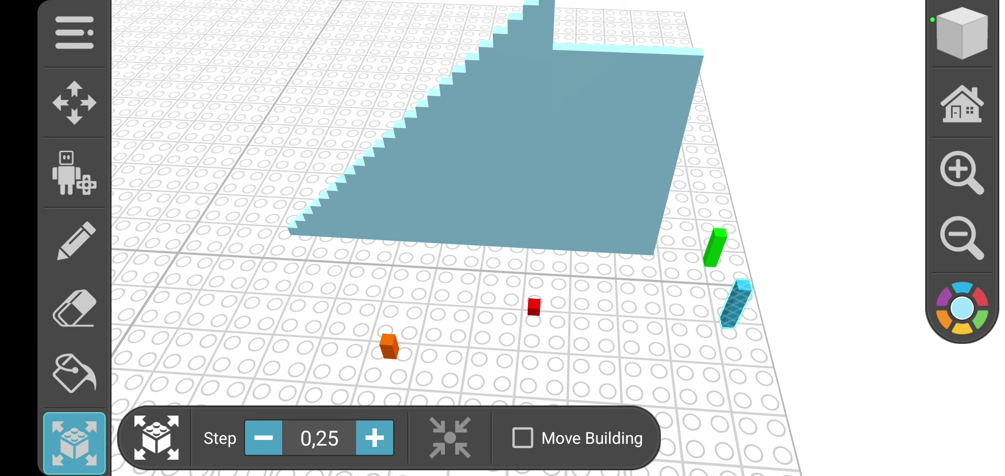
Reselect the blue shape and switch to Erase Building to remove the wall
left_click(737, 302)
left_click_drag(471, 236, 393, 275)
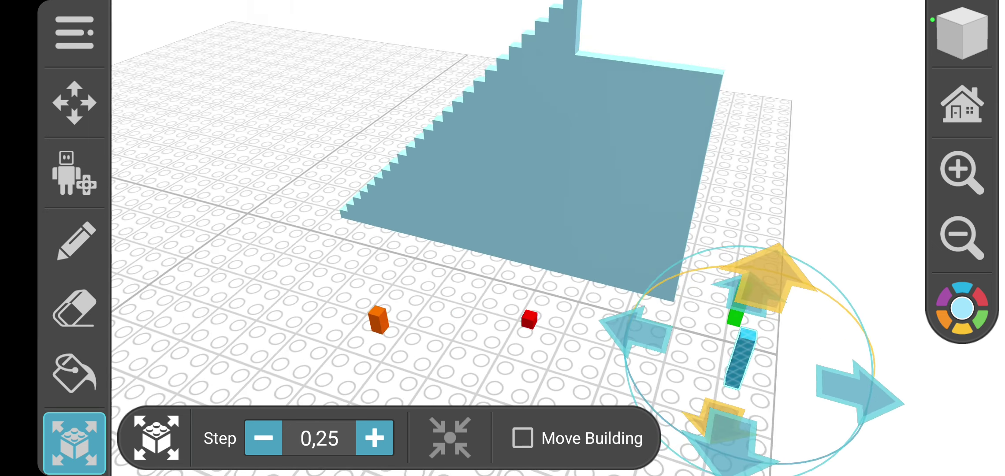
left_click_drag(471, 236, 432, 197)
left_click(74, 308)
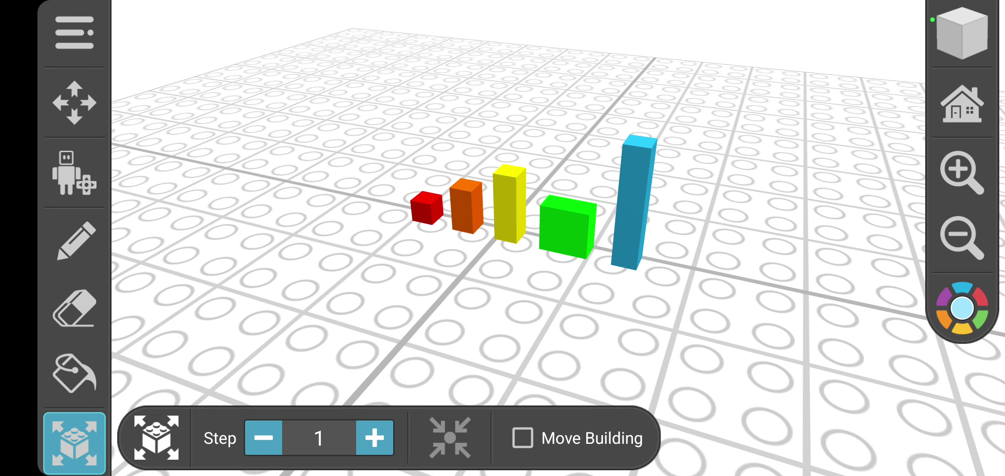
Select the red-to-blue block row and view it from directly above
left_click(567, 228)
left_click_drag(503, 117, 503, 314)
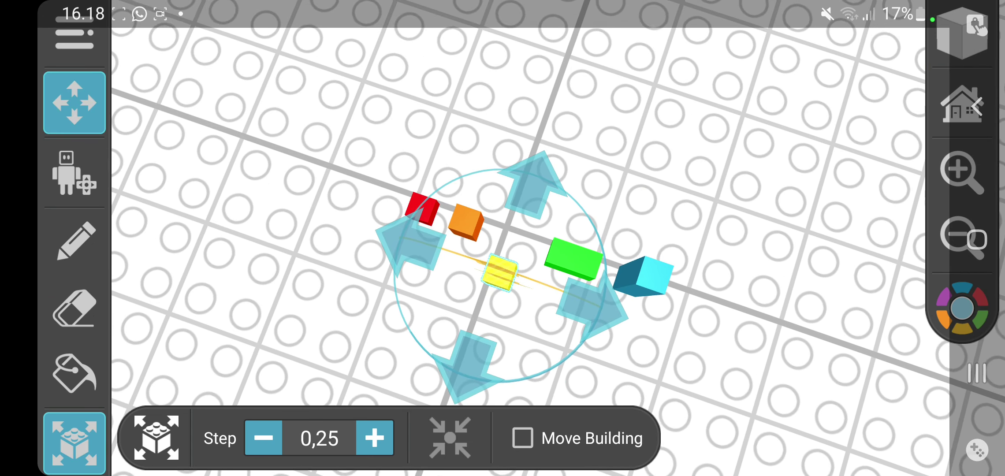